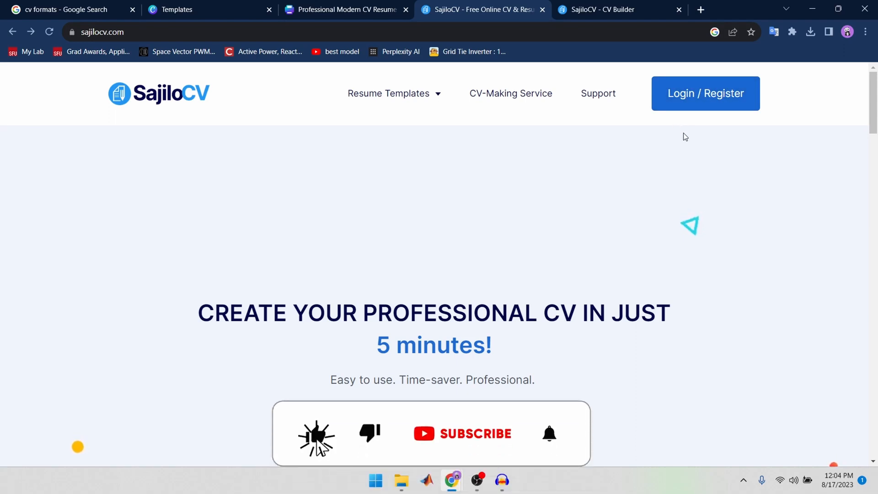
Step: Switch to the SajiloCV CV Builder and examine the entry fields of its sections from About through Awards
left_click(641, 6)
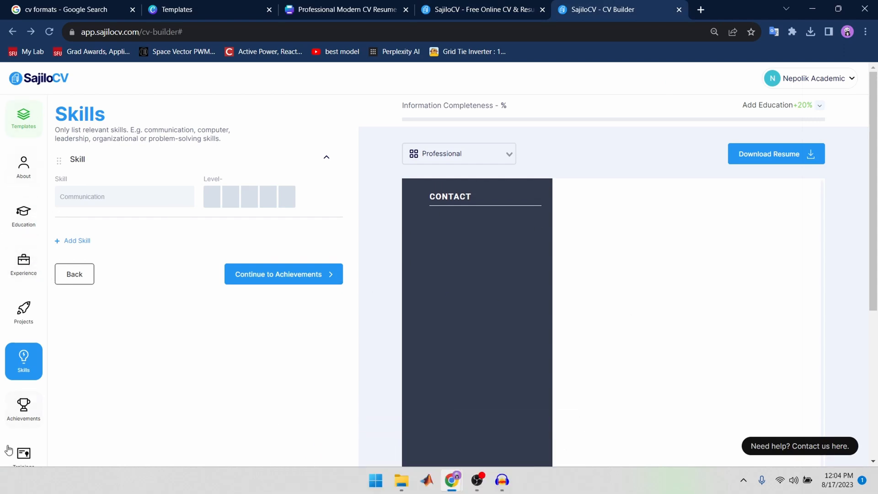
left_click(30, 177)
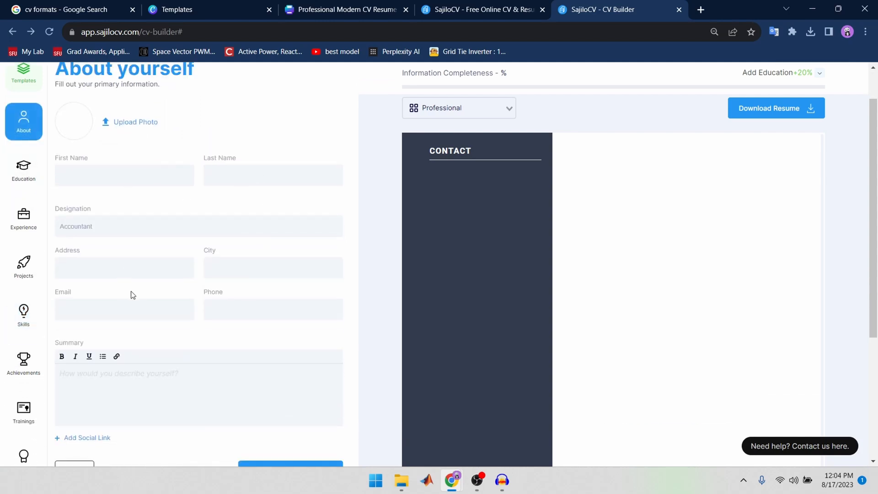
left_click(24, 171)
left_click(23, 218)
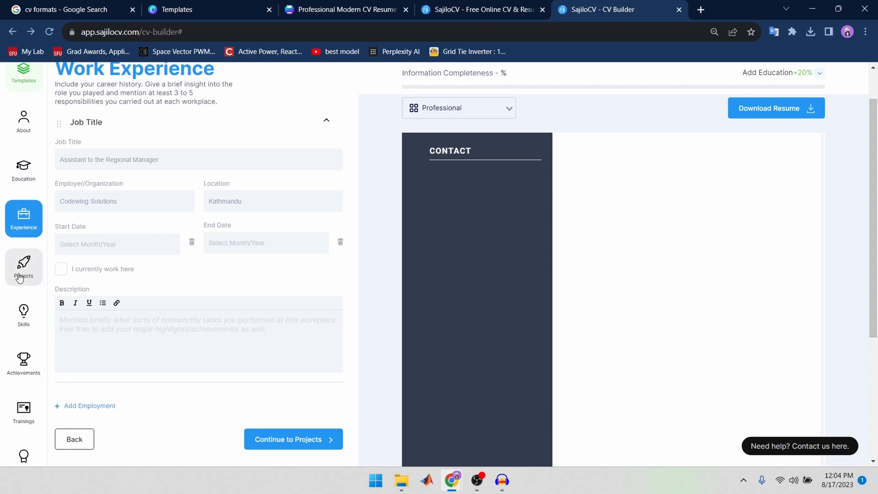
left_click(20, 278)
left_click(22, 318)
left_click(23, 363)
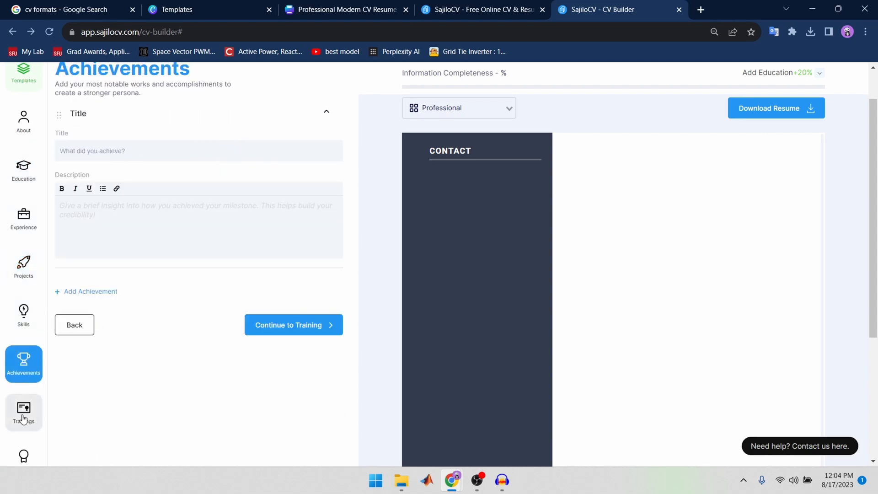
left_click(24, 418)
left_click(23, 285)
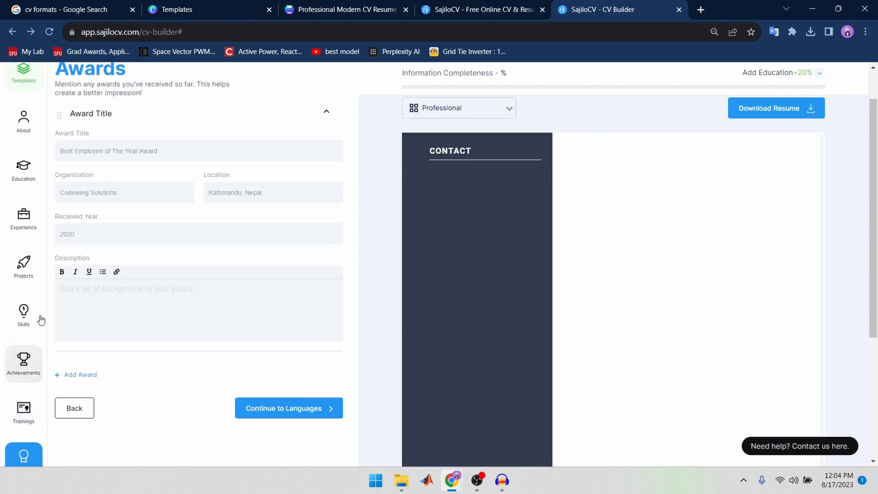
scroll(44, 317, "up", 1)
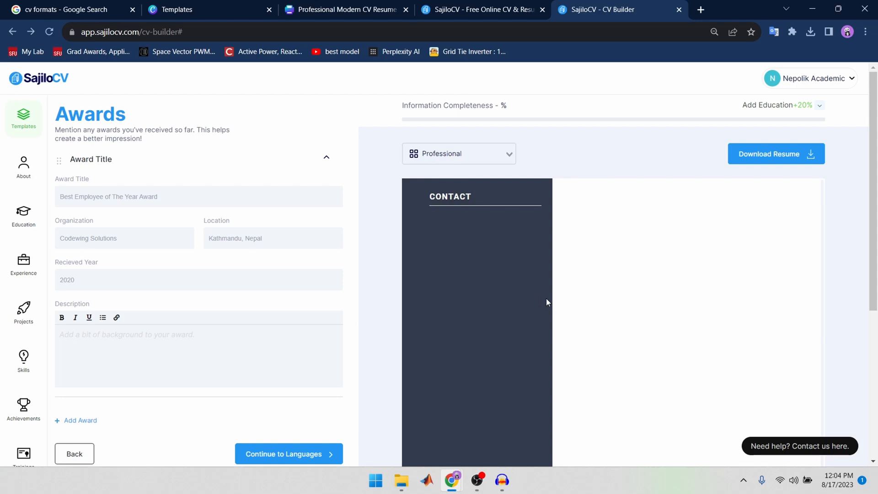
Step: In the About section, fill in the CV holder's first name and last name
left_click(23, 175)
scroll(23, 176, "down", 1)
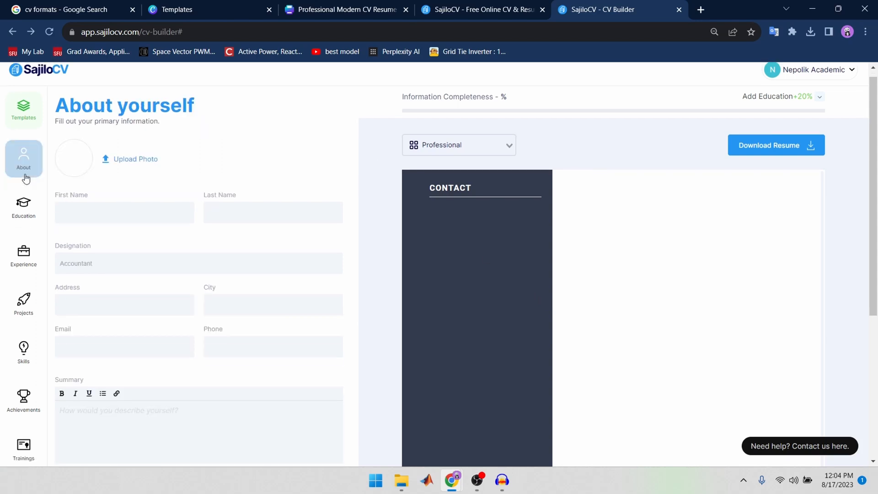
left_click(128, 173)
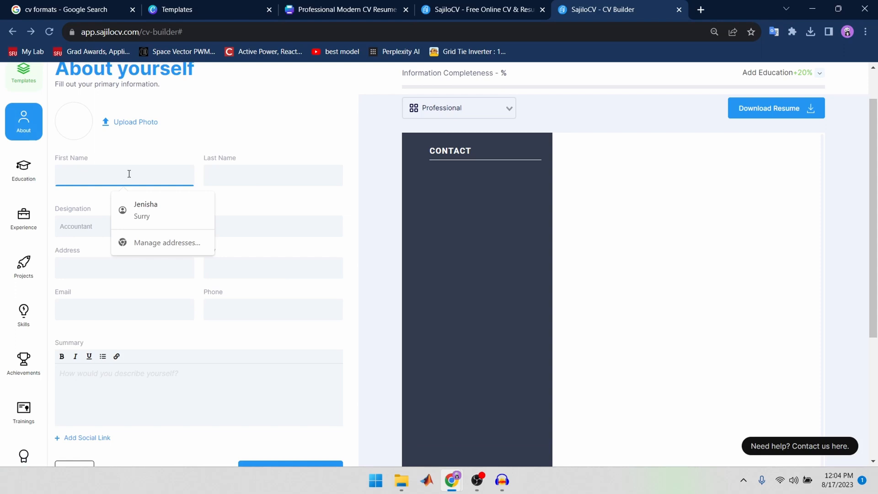
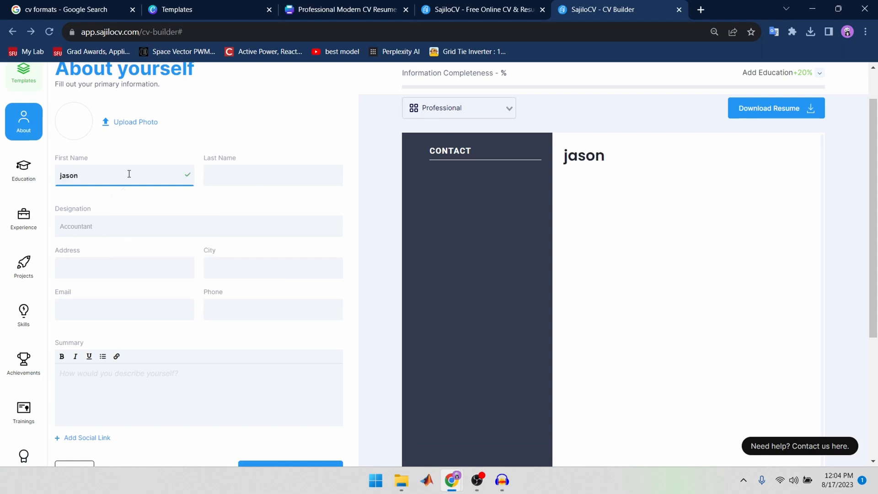
left_click(273, 172)
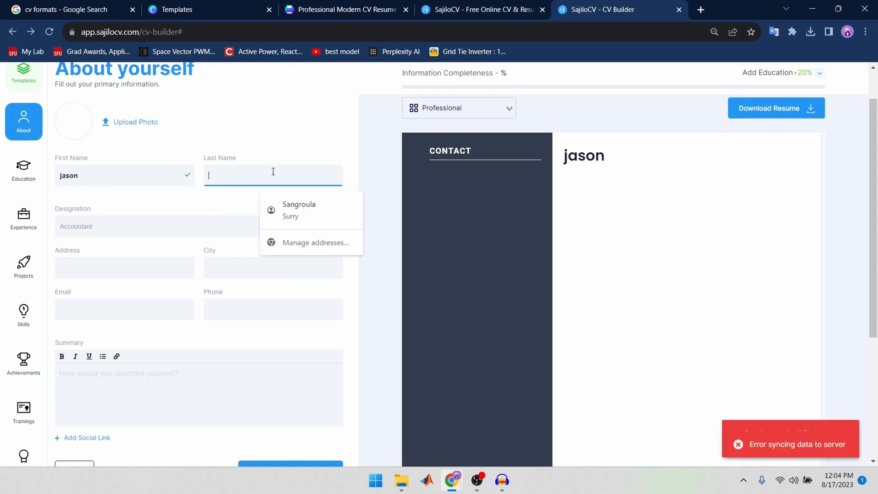
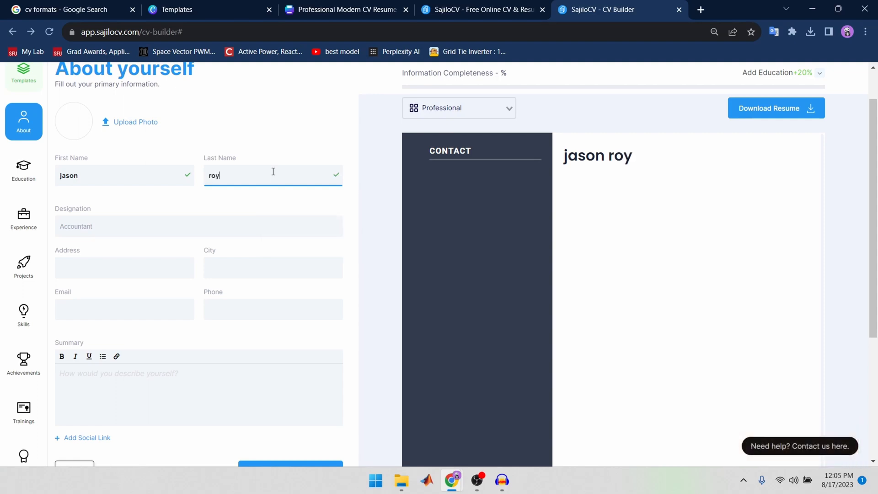
Step: Upload the woman's portrait from Downloads as the profile photo, centre her face in the crop and save it
left_click(91, 129)
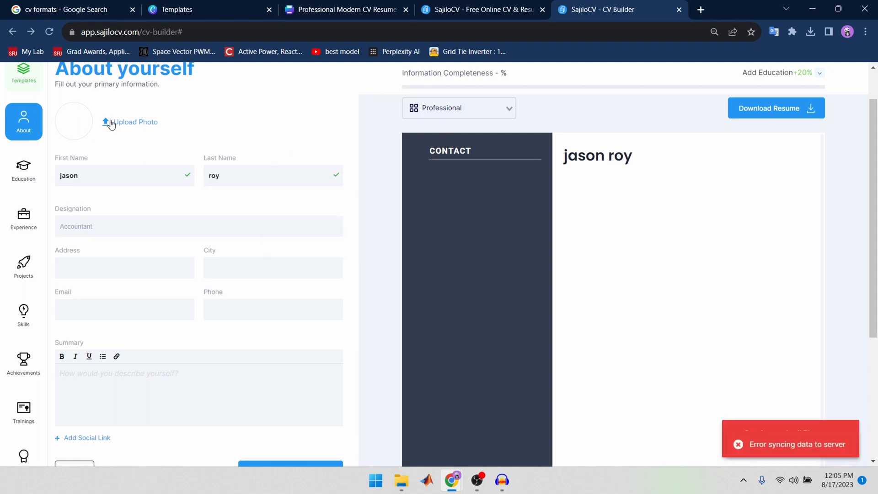
left_click(111, 122)
left_click(459, 254)
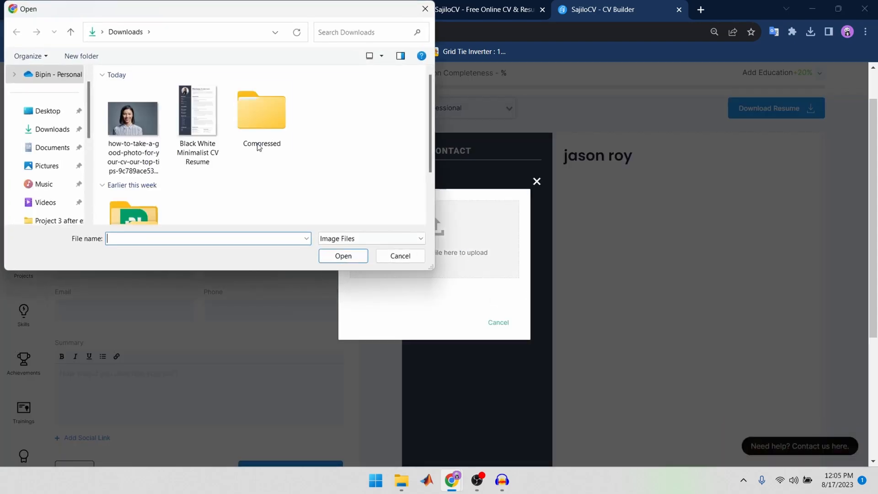
left_click(133, 118)
left_click(343, 255)
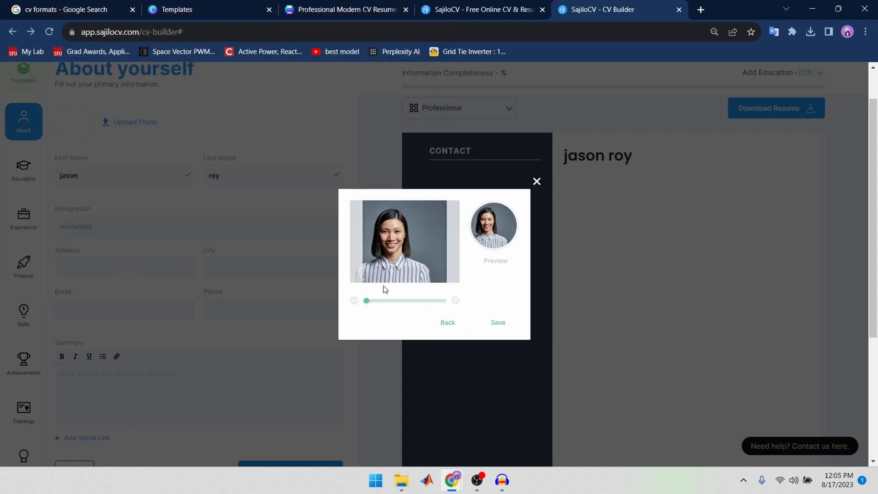
left_click_drag(404, 255, 415, 256)
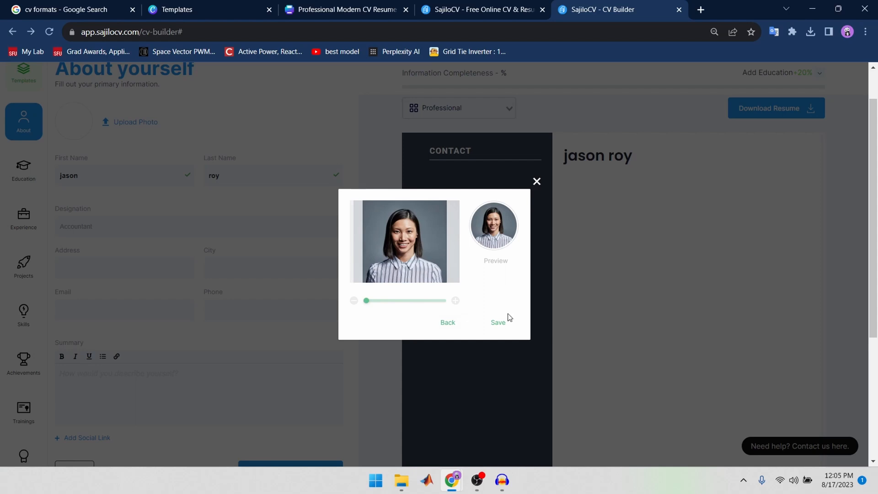
left_click(501, 322)
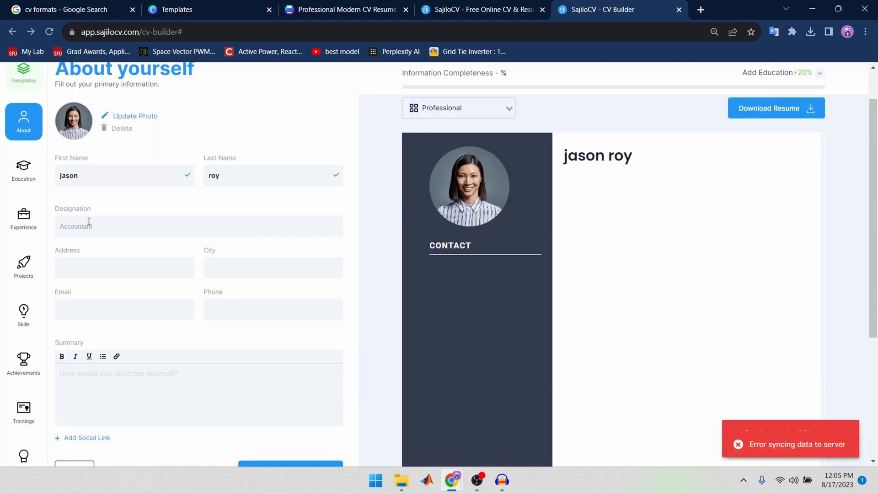
Step: Fill in Accountant as the designation, vancouver as the address and canda as the city
left_click(89, 223)
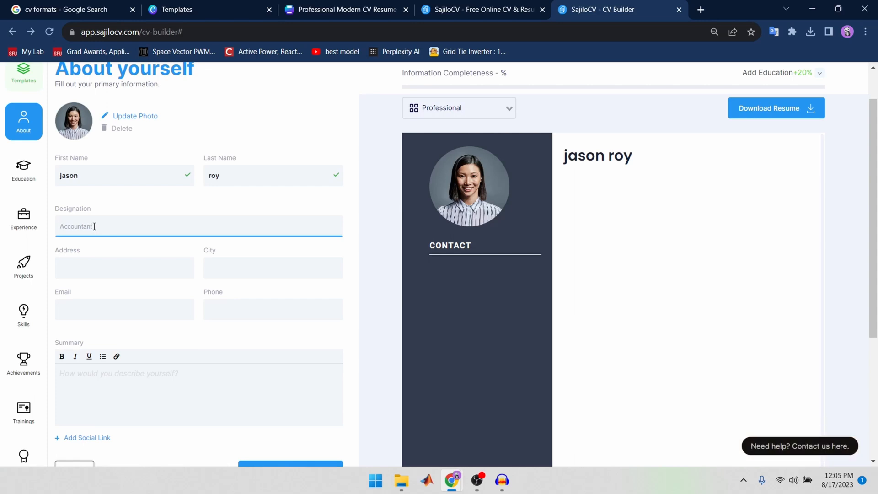
type("Accountant")
left_click(131, 266)
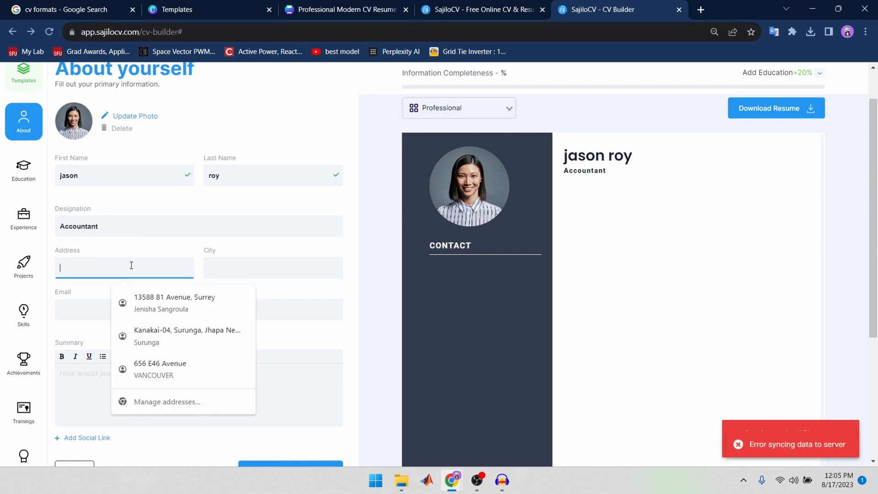
type("van")
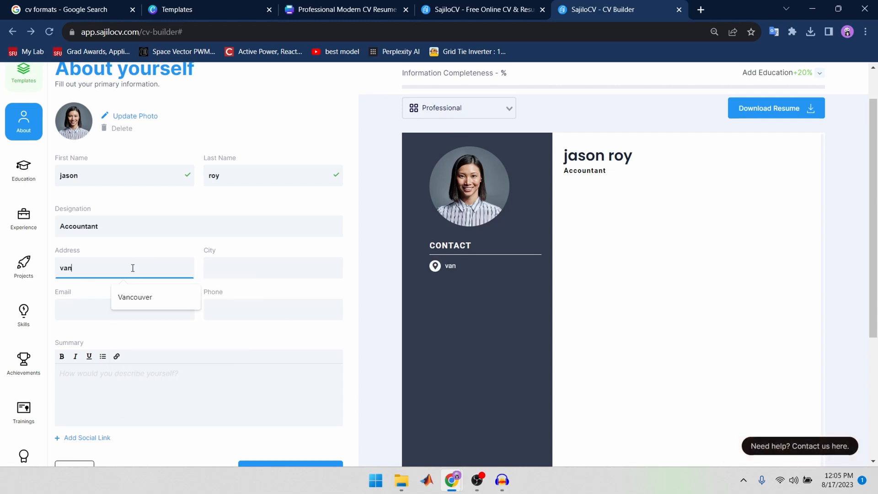
type("couver")
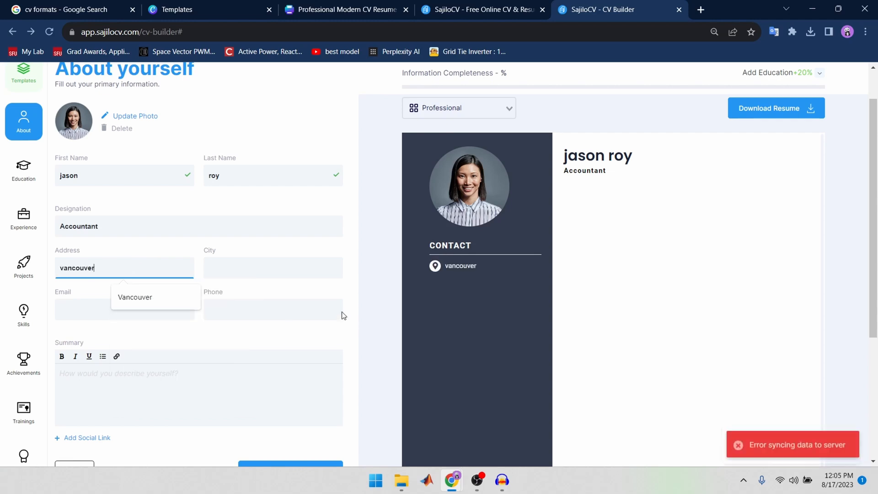
left_click(281, 268)
type("canda")
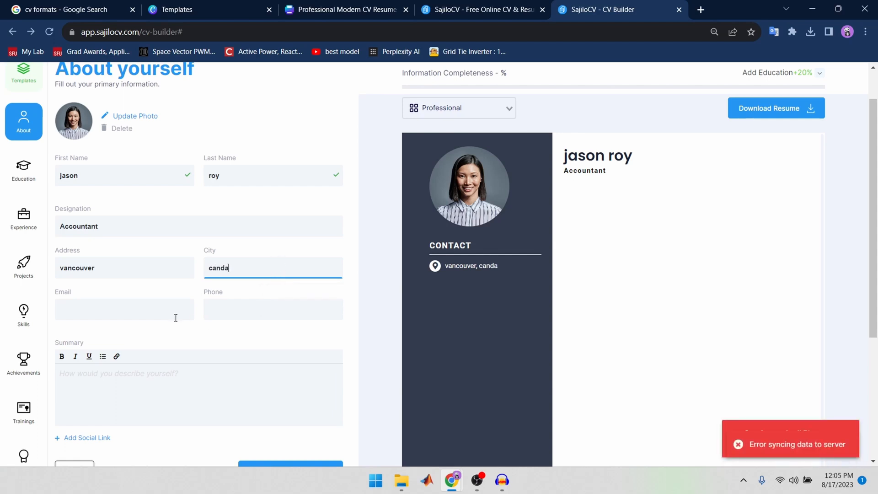
Step: Fill in the contact's e-mail with a saved suggestion and place the cursor in the phone field
left_click(147, 310)
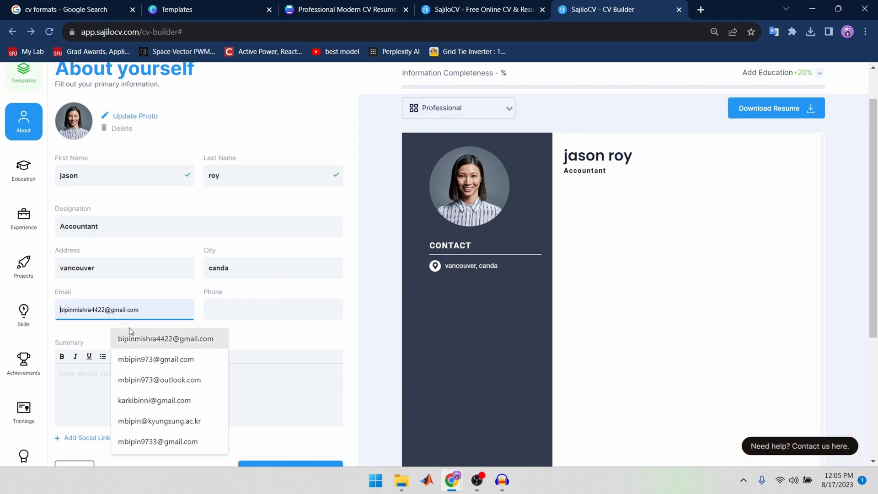
left_click(137, 400)
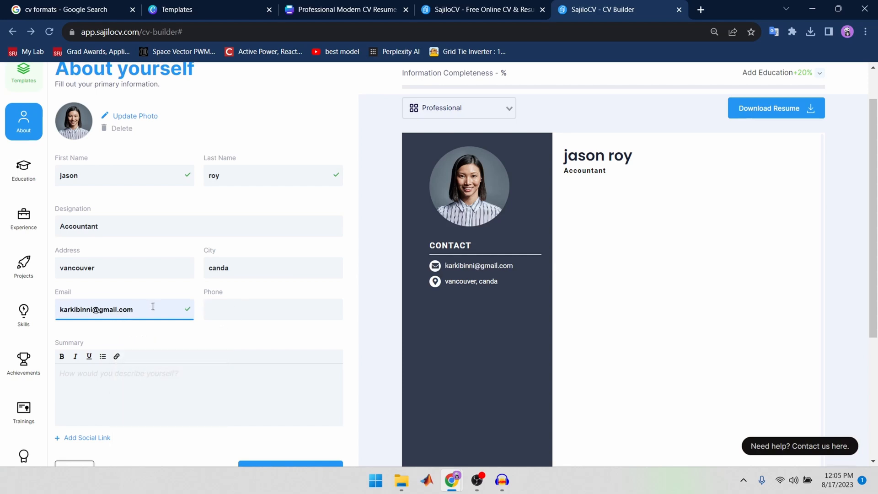
left_click(264, 312)
type("sadf")
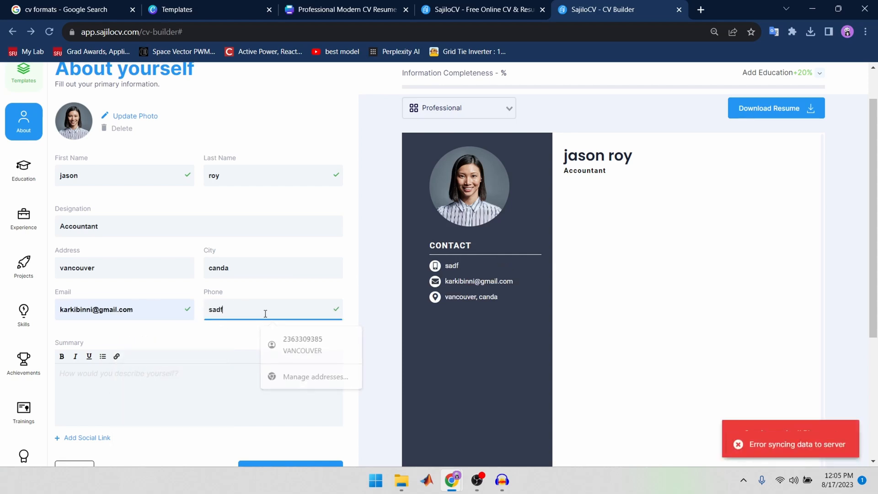
type("asdf")
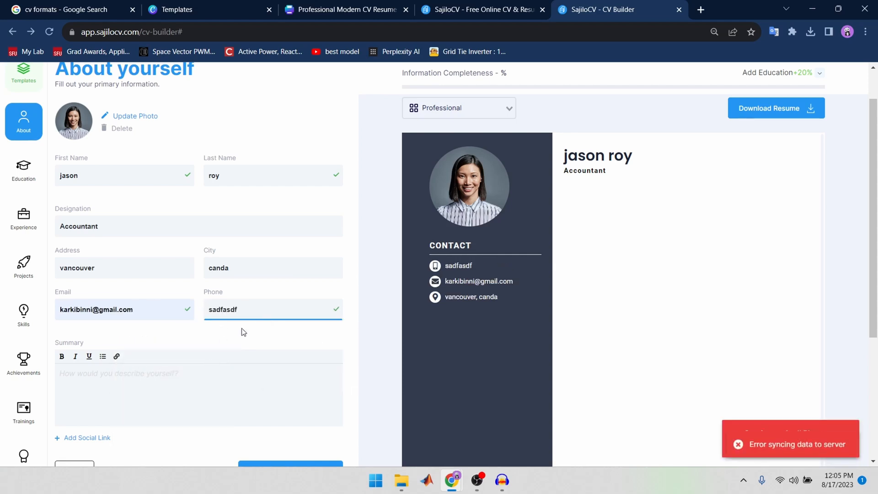
key("BackSpace")
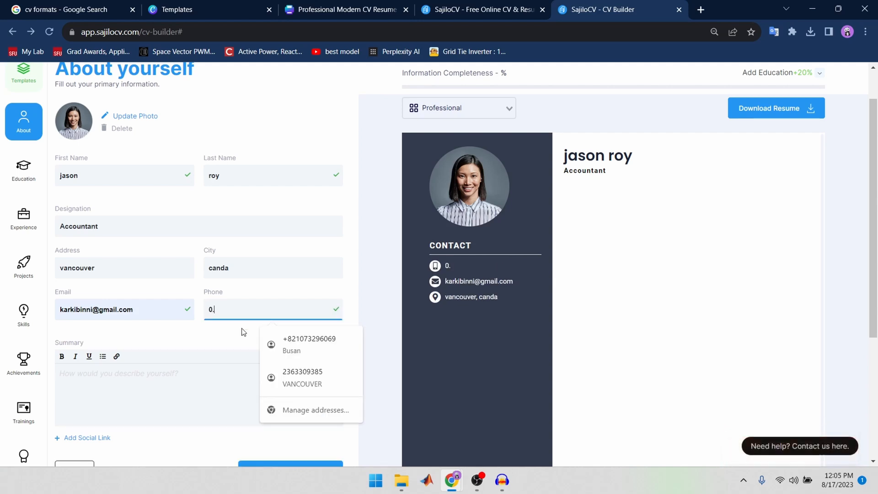
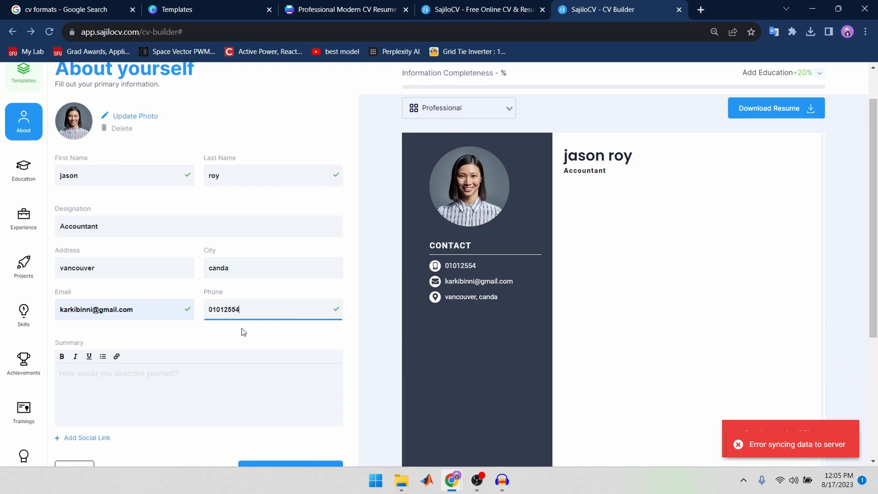
Step: Paste the copied Mechatronics Engineer self-description into the summary and delete the stray AWARDS heading at its end
left_click(188, 397)
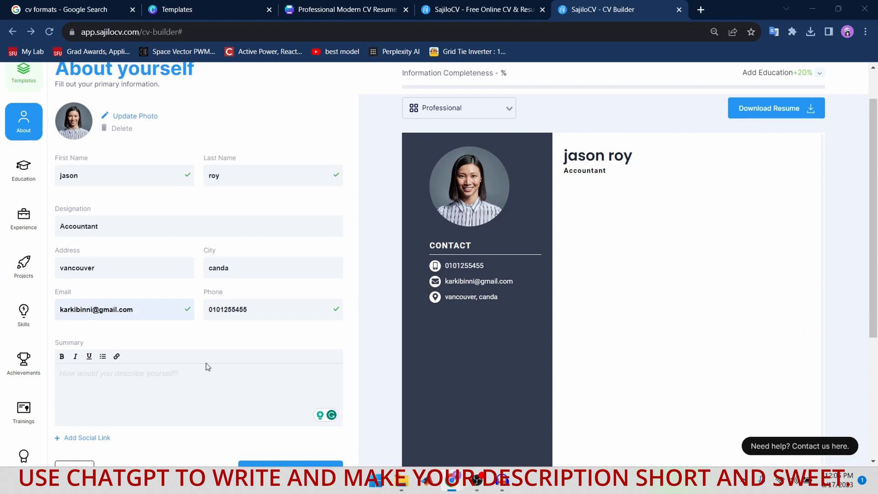
left_click(162, 379)
type("I am a dedicated, hardworking, and proactive Mechatronics Engineer with diverse knowledge but a strong background in Power Electronics, Circuit Theory, Design and Simulation, Electric machines, Renewable Energy, and Embedded System. I look forward to making meaningful contributions to ongoing research developments driven by the long-term objective of delving deeper into research as a researcher. I am honest, respectful, and fluent in English communication.")
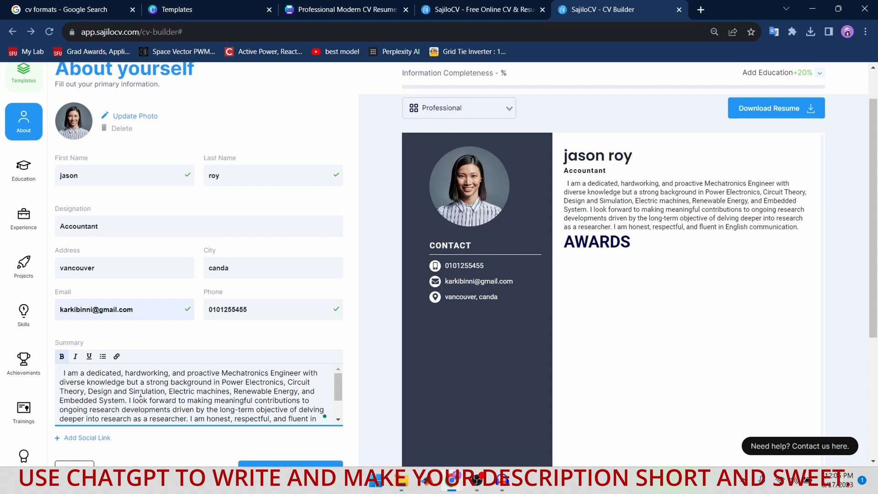
scroll(141, 394, "down", 2)
left_click_drag(145, 413, 27, 415)
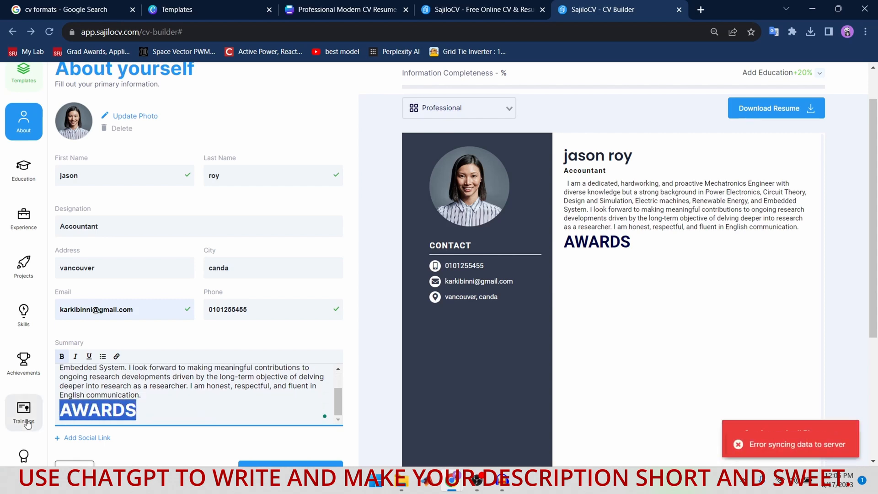
key("BackSpace")
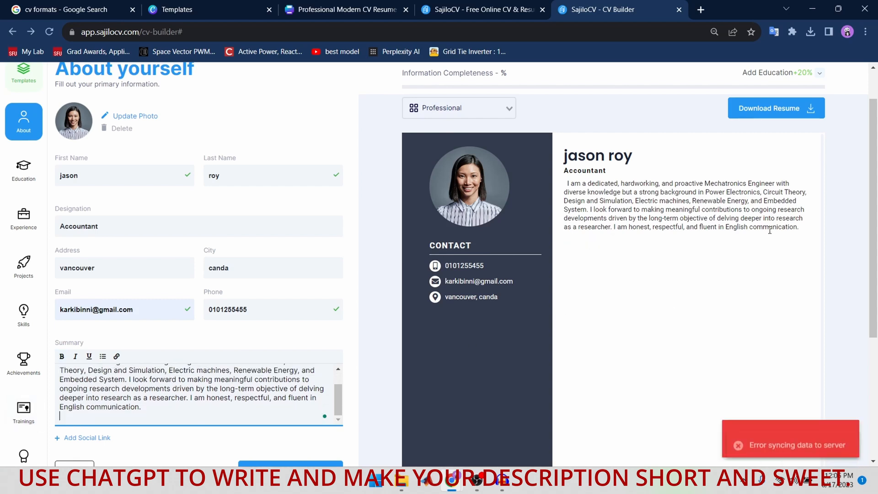
Step: Check the completed About details against the CV preview and open the Education section
scroll(761, 233, "up", 1)
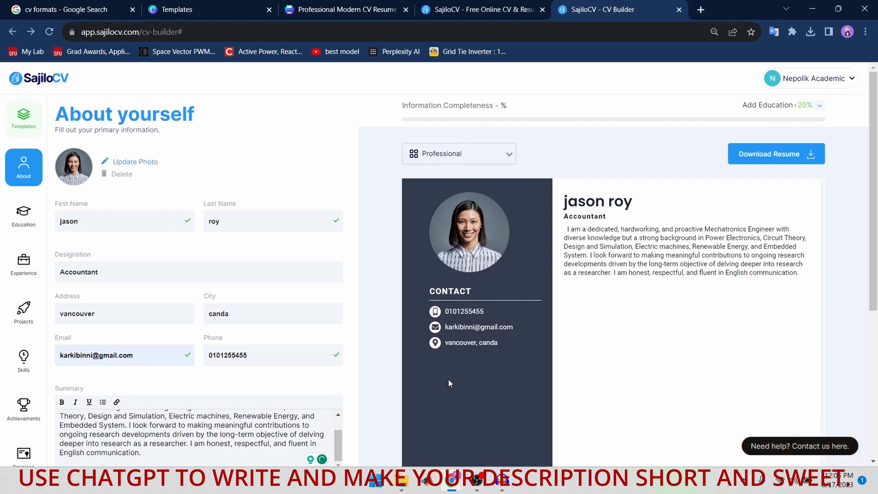
scroll(268, 416, "down", 3)
scroll(161, 288, "up", 2)
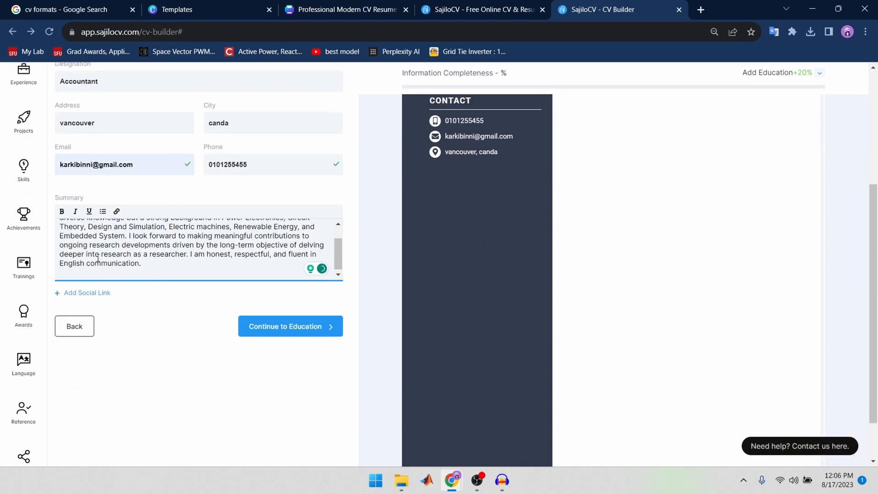
scroll(34, 190, "up", 3)
left_click(23, 220)
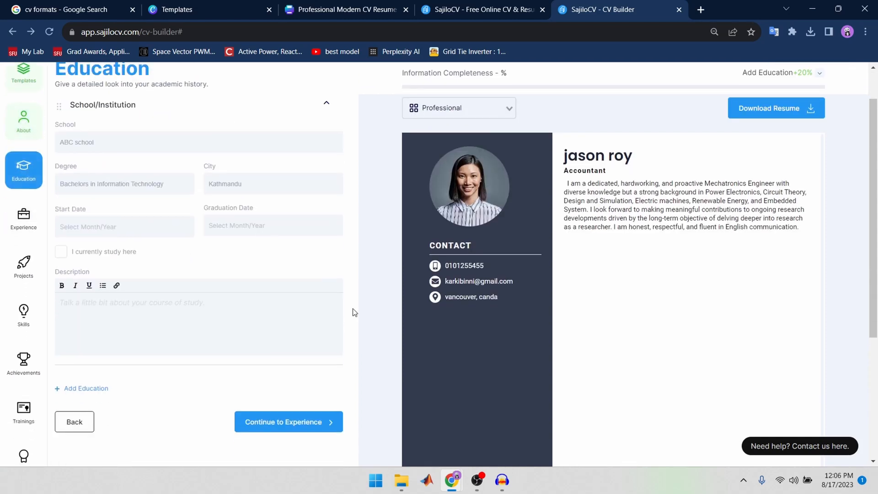
Step: Fill the first education entry with school Yorkville University, degree Bussiness Management and city Surry, using the saved suggestions
left_click(147, 140)
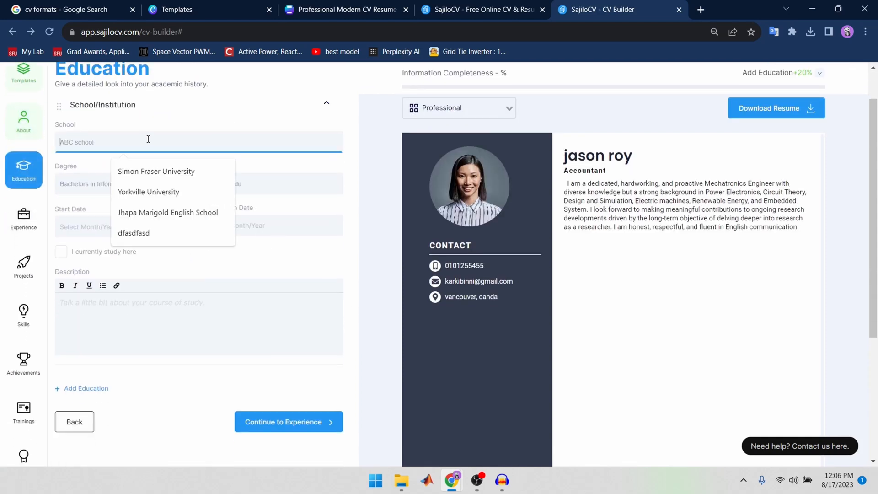
left_click(166, 190)
left_click(132, 180)
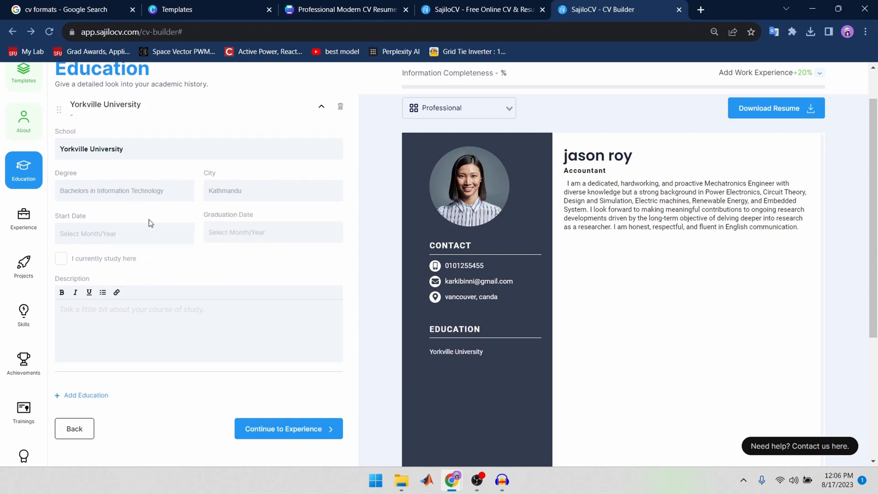
left_click(154, 239)
left_click(218, 198)
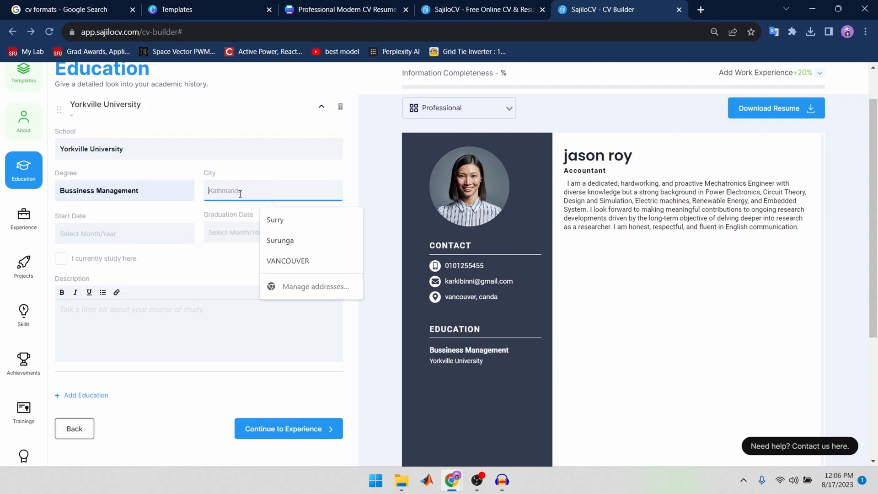
left_click(271, 219)
Step: Set both the start date and the graduation date of the Yorkville University entry to February 2023
left_click(146, 244)
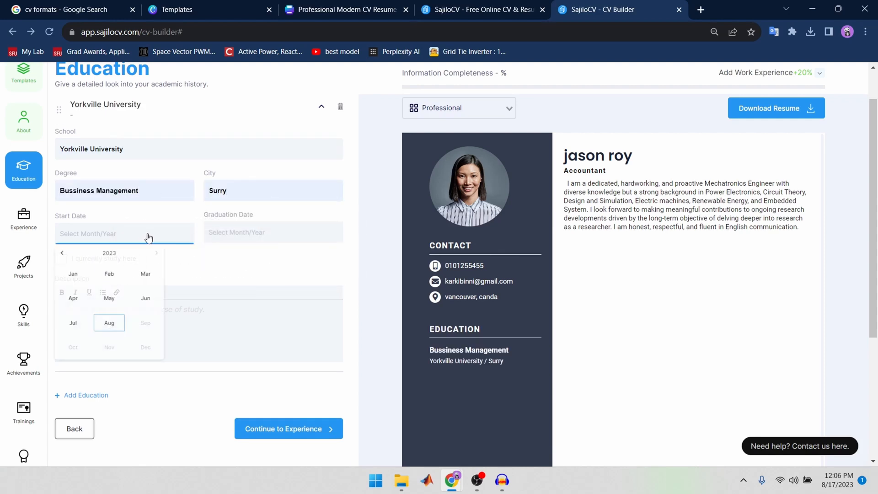
left_click(123, 280)
left_click(242, 237)
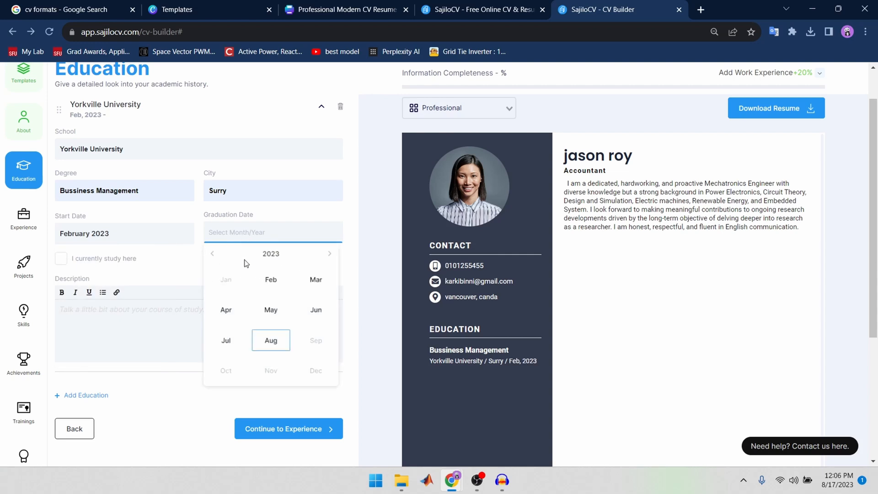
left_click(279, 282)
left_click(174, 317)
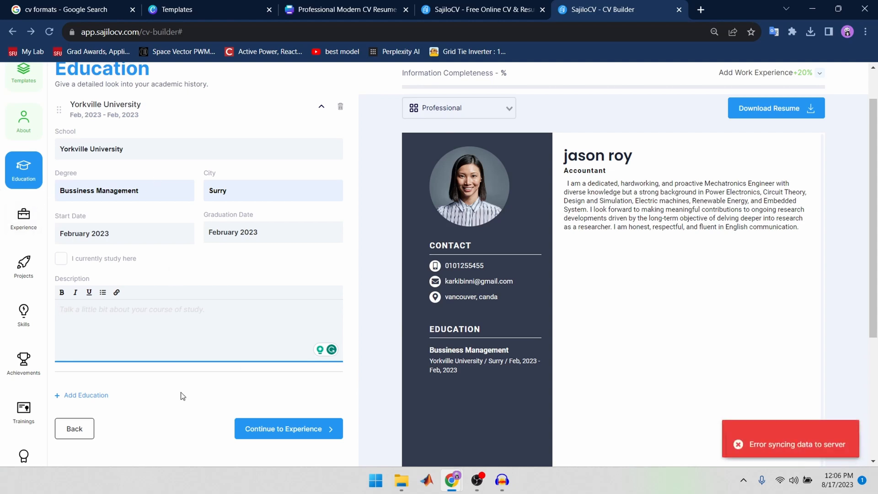
Step: Add a second education entry with school Simon Fraser University, degree Mechatronics System Engineering and city Surry
left_click(80, 395)
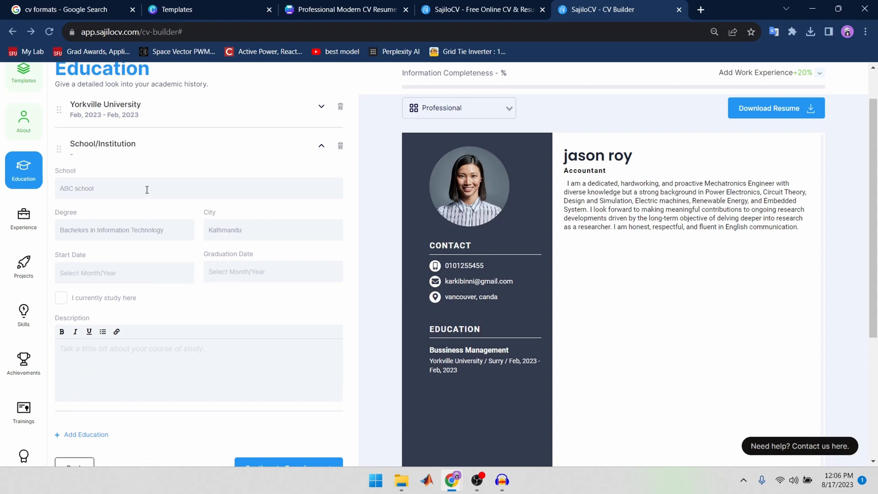
left_click(147, 189)
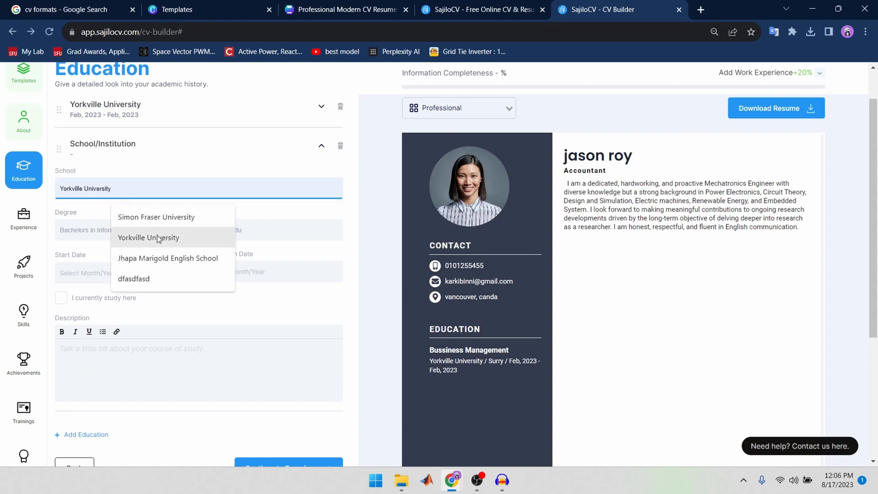
left_click(157, 217)
left_click(139, 229)
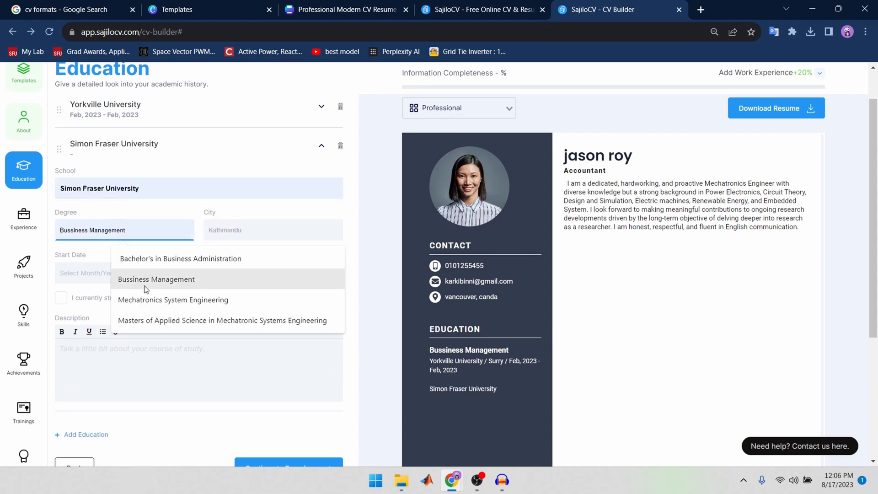
left_click(147, 304)
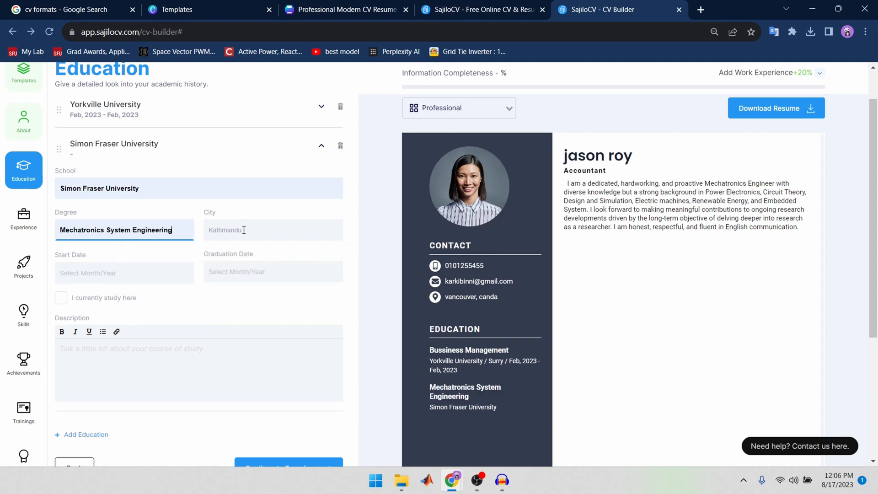
left_click(243, 231)
left_click(279, 262)
Step: Set the start date of the Simon Fraser University entry to February 2023 and place the cursor in its description
left_click(151, 280)
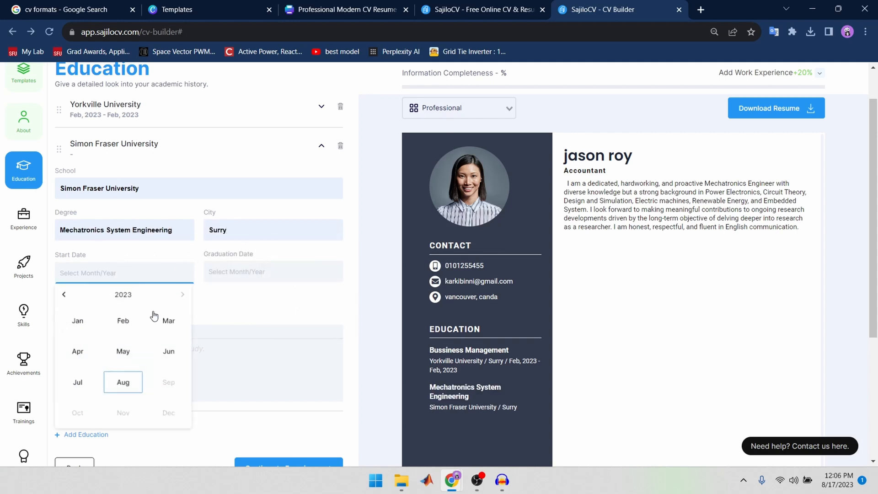
left_click(124, 321)
left_click(145, 373)
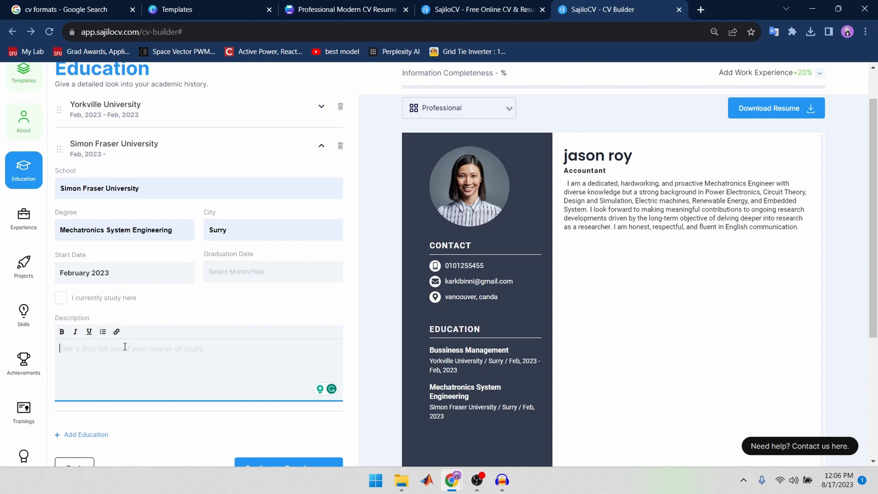
Step: Open the Experience section and fill the first job with title Server, employer Everest Hotel and location Kathmandu
left_click(26, 224)
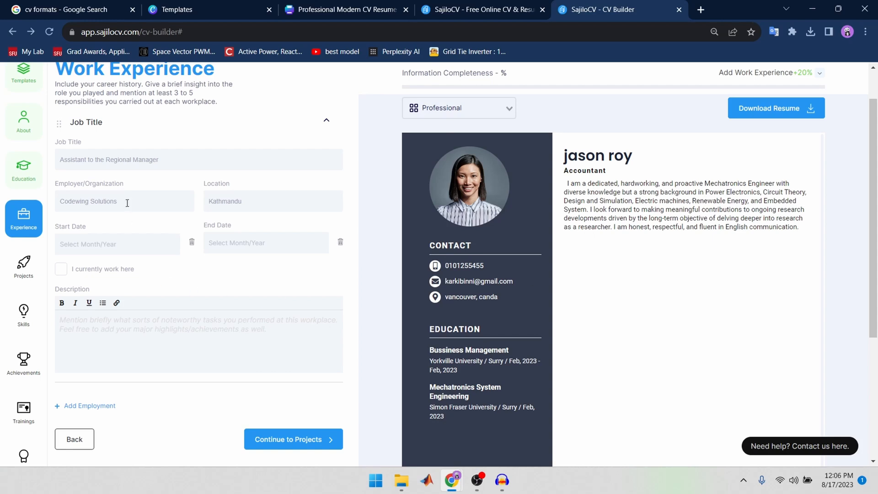
left_click(141, 160)
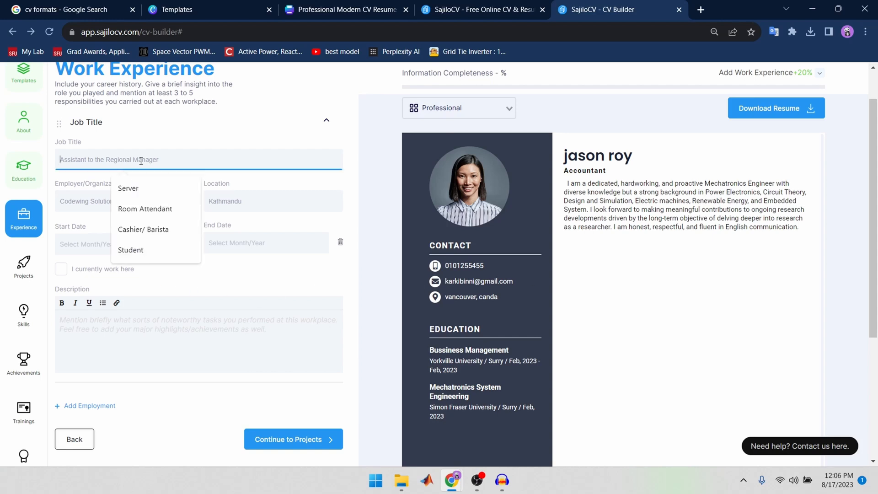
left_click(148, 192)
left_click(140, 215)
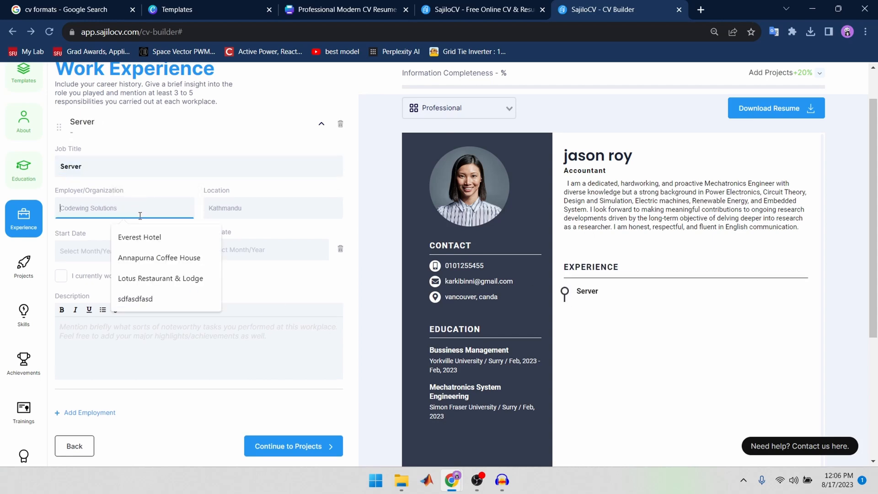
left_click(144, 241)
left_click(320, 211)
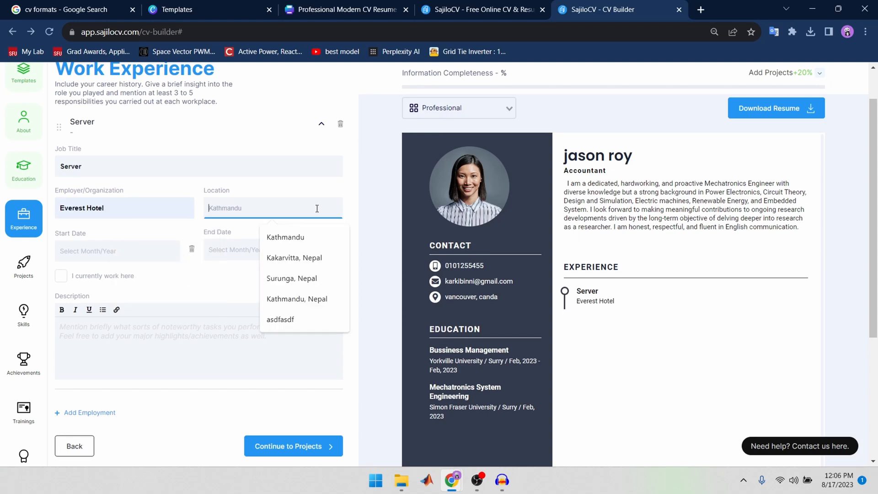
left_click(306, 243)
Step: Set the Server job's start date to February 2023 and place the cursor in its description
left_click(152, 250)
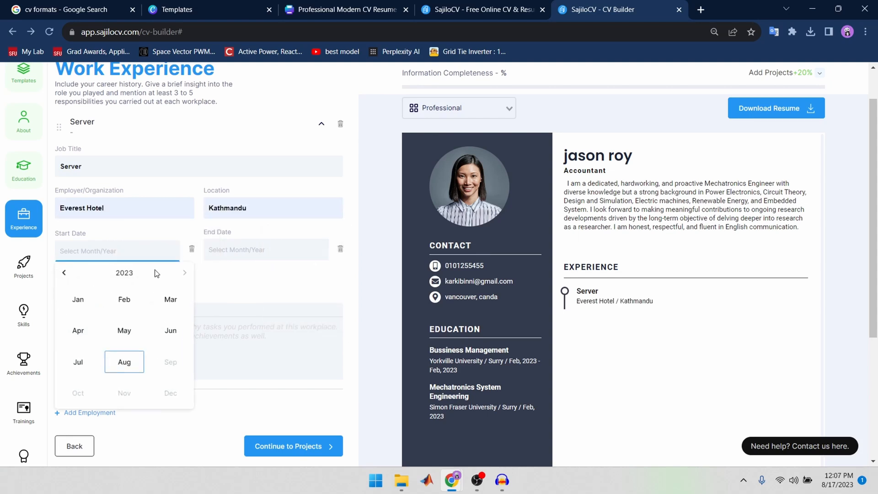
left_click(133, 300)
left_click(124, 337)
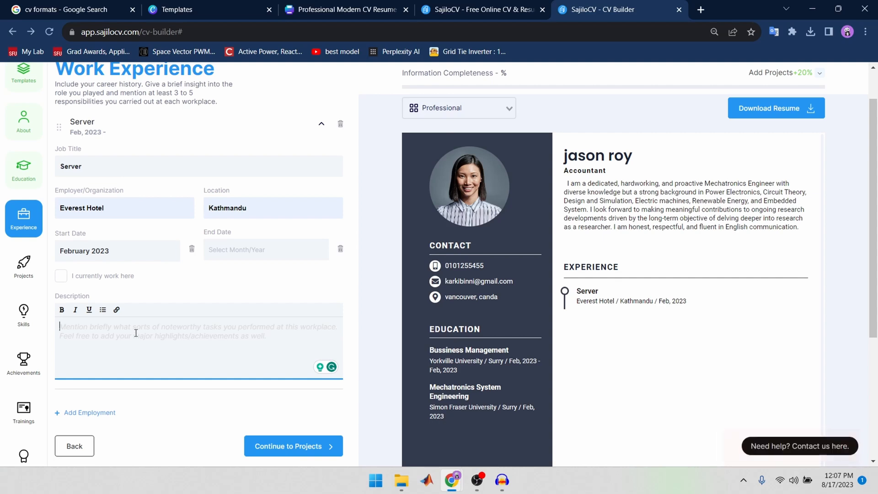
Step: Add a second employment entry with title Cashier/ Barista, employer Annapurna Coffee House and location Kakarvitta, Nepal
left_click(87, 413)
left_click(137, 206)
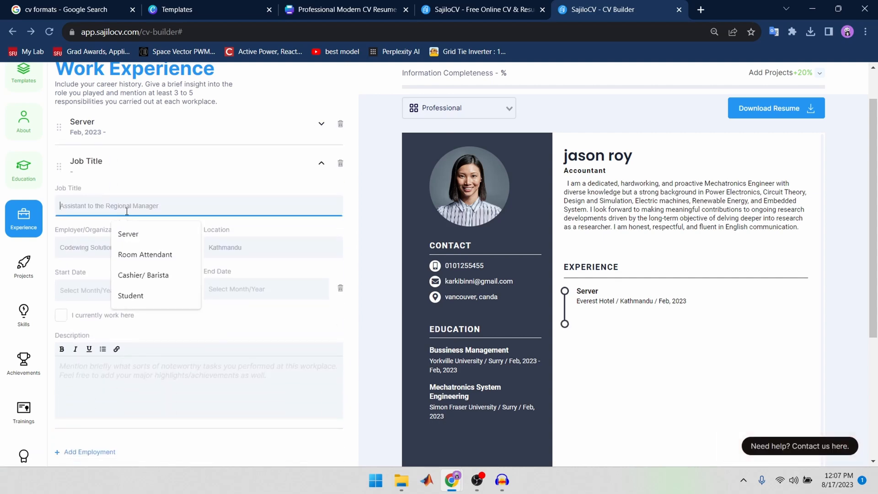
left_click(144, 276)
left_click(95, 258)
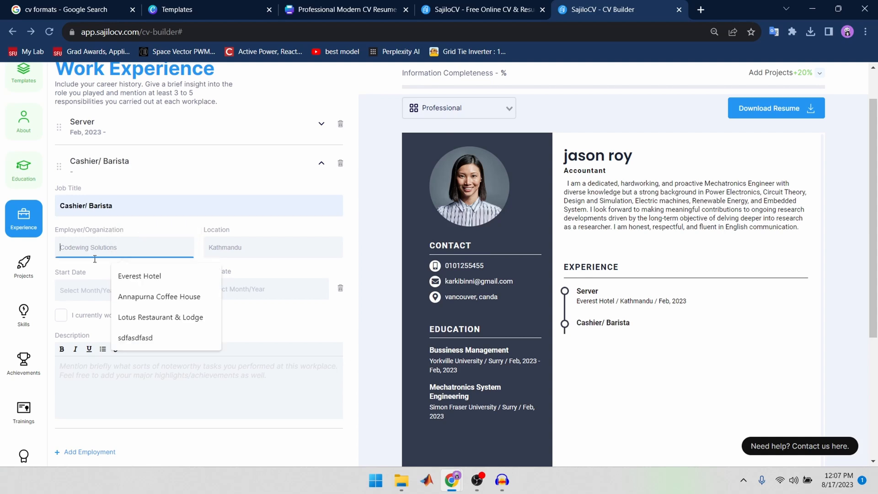
left_click(137, 297)
left_click(234, 247)
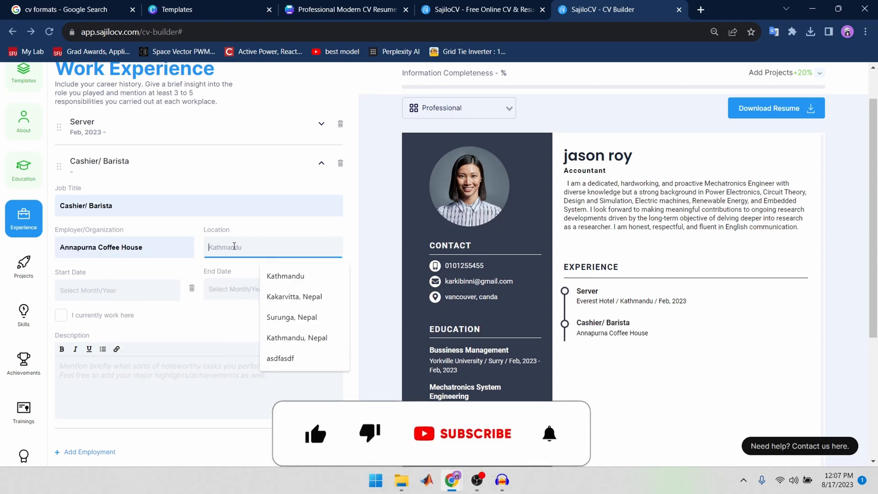
left_click(295, 304)
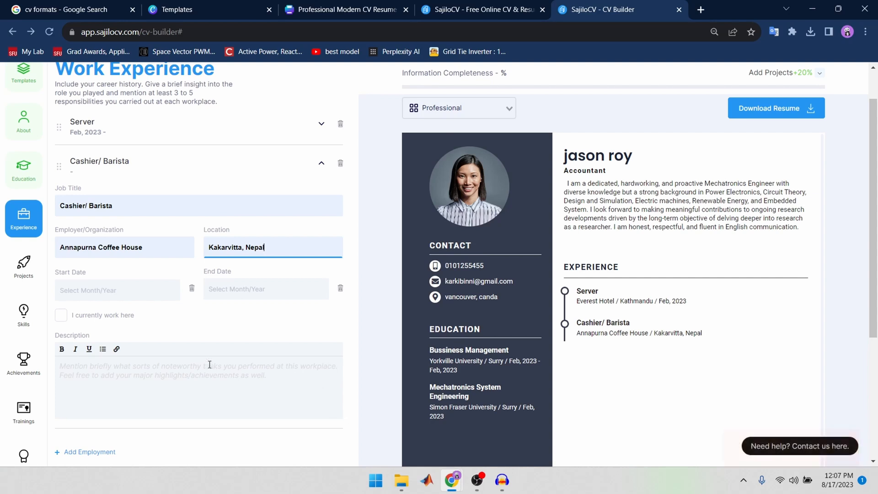
Step: Set the start and end dates of the Cashier/ Barista job to February 2023
left_click(160, 300)
left_click(124, 337)
left_click(308, 288)
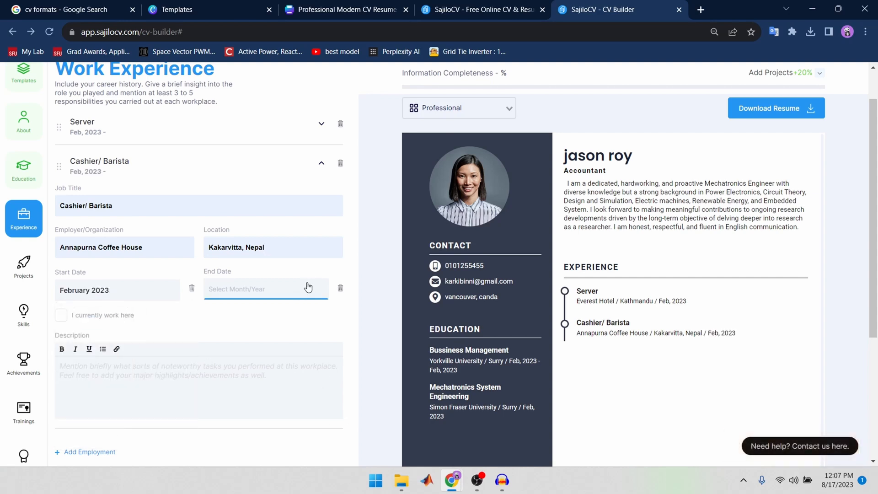
left_click(271, 336)
Step: Enter the placeholder text "ddsFvcsdfasdgsdfsasdfsdgsadgfsdgsdgsdfasdfsdf" as the Cashier/ Barista job's description
left_click(154, 385)
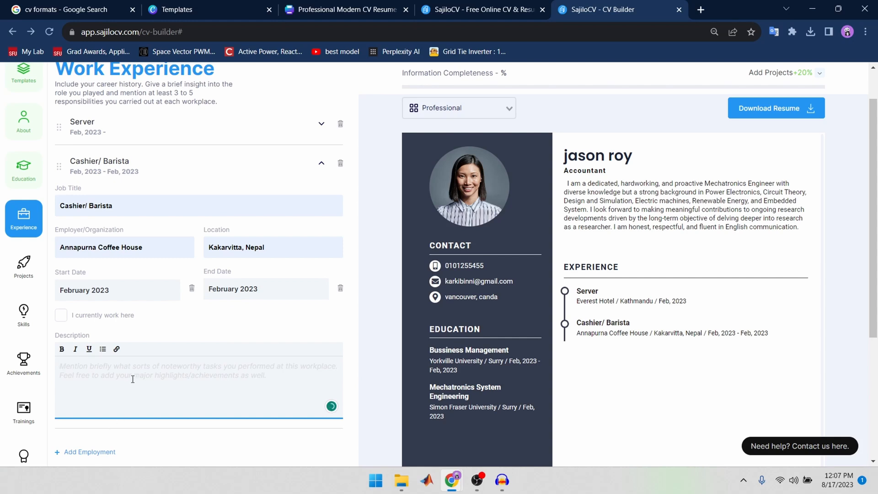
type("ddsFvcsdfasdgsdfs")
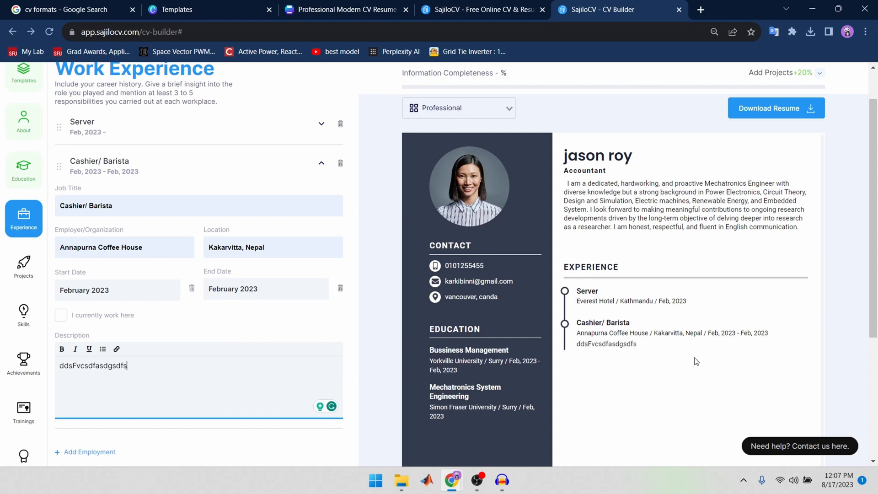
type("asdfsdgsadgfsdgsd")
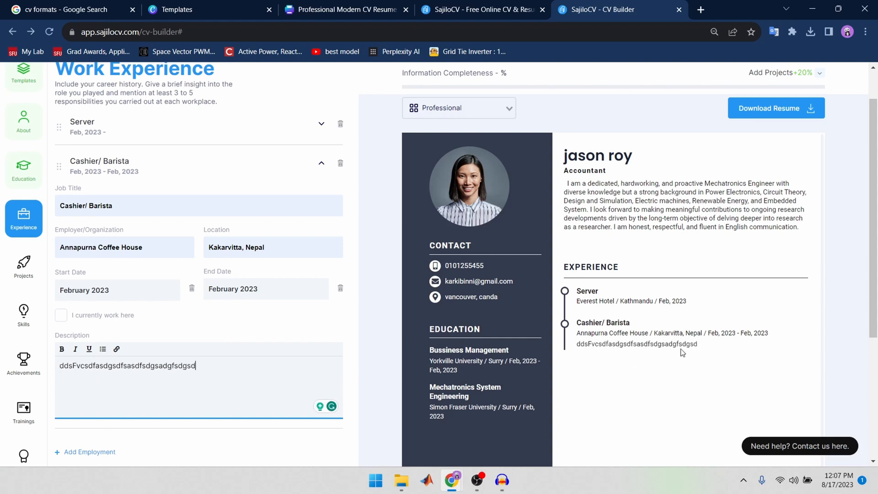
type("gsdfasdfsdf")
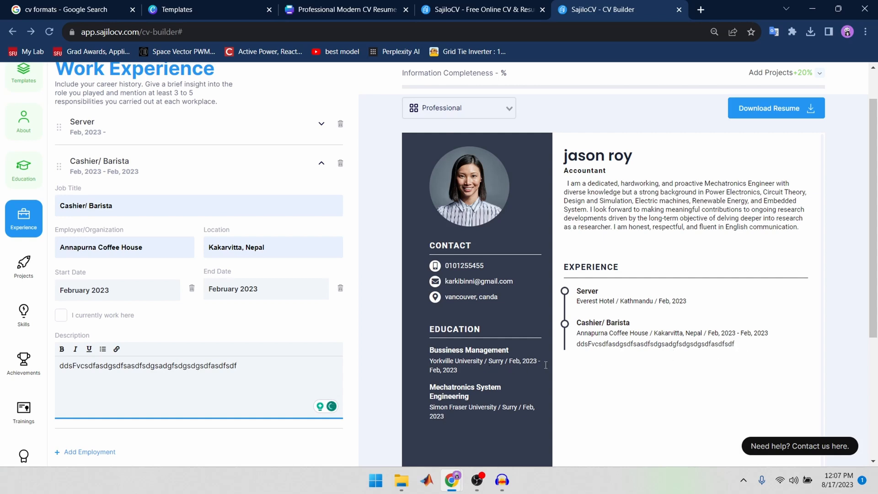
Step: Open the Projects section and paste the title "Wearable Smart Glass for Visually Impaired Peoples | Team Project" copied from the other window
left_click(29, 267)
left_click(96, 144)
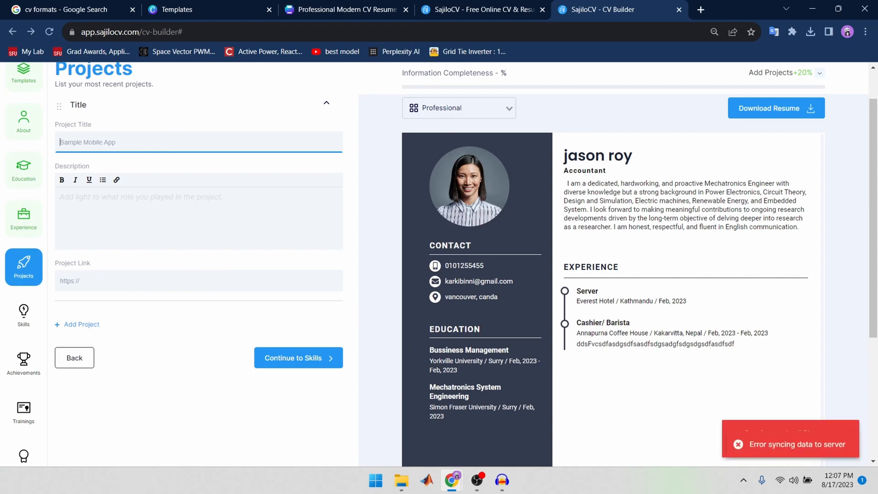
key("alt+Tab")
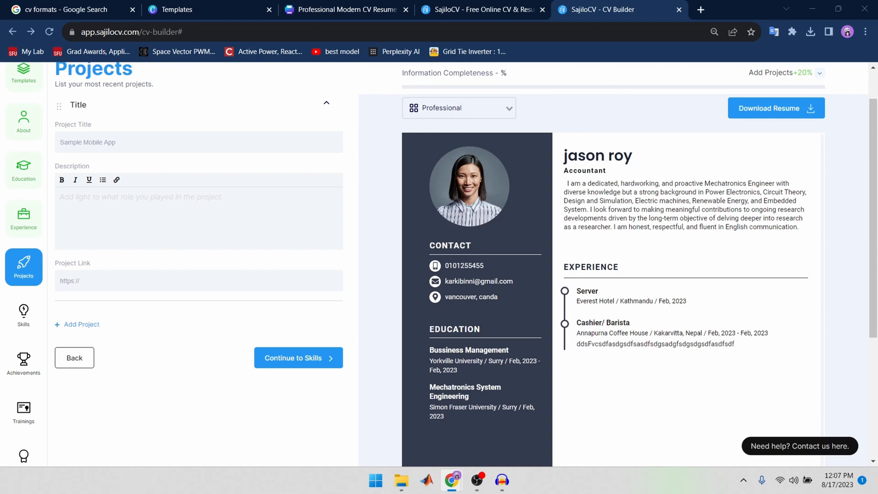
left_click(158, 145)
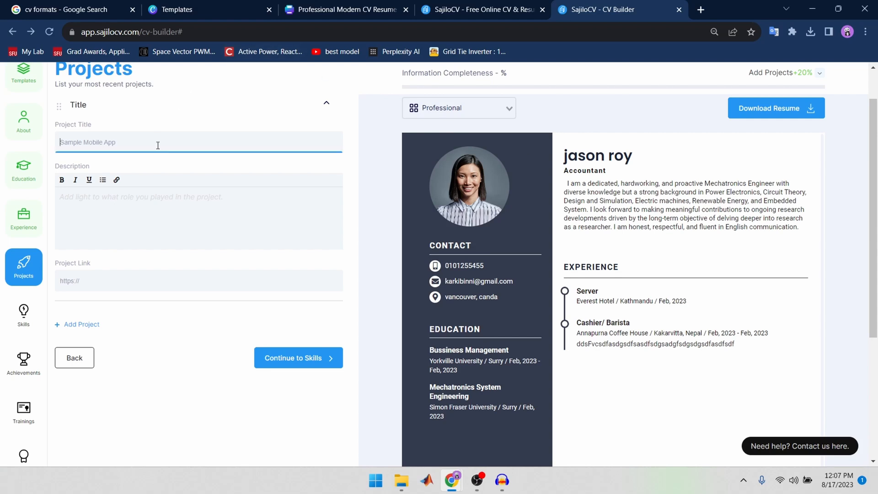
type("Wearable Smart Glass for Visually Impaired Peoples | Team Project")
Step: Paste the copied text about ultrasonic sensors on spectacles and the KIEE Encouragement Award into the smart glass project's description
left_click(237, 219)
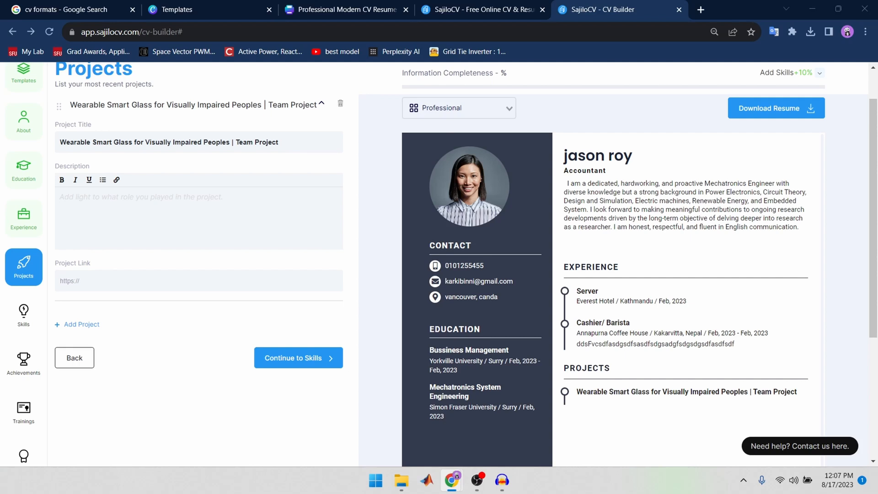
left_click(237, 208)
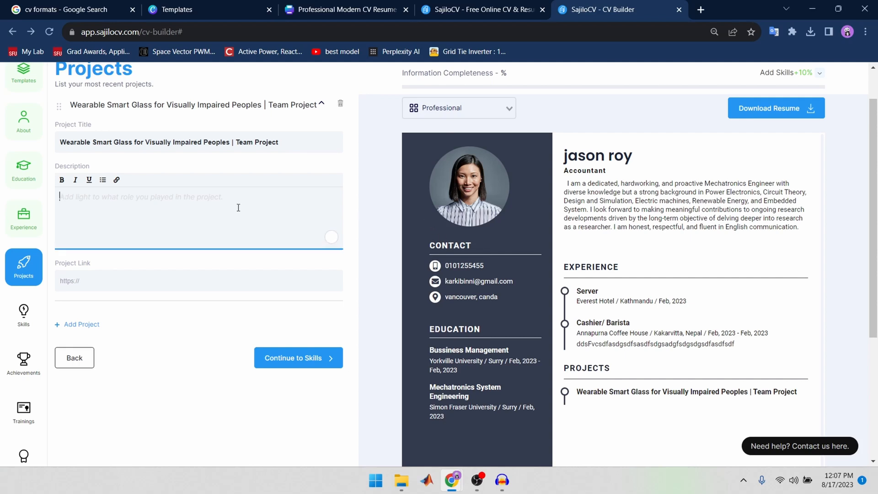
type("Uses ultrasonic sensors on Spectacle to detect obstacles and navigates visually impaired using vibration device placed on arms. Encouragement Award from the chair of the Korean Institute of Electrical Engineers(KIEE).")
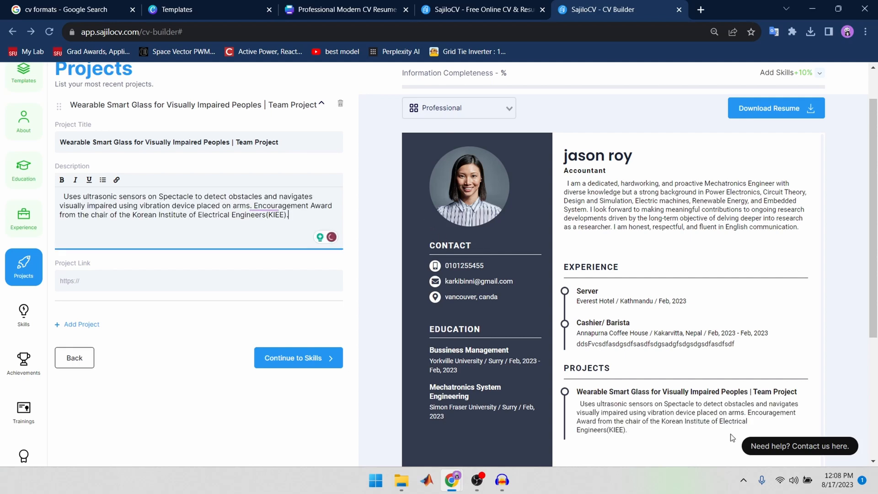
Step: Add a second project and paste the title "Self-Driving car using Raspberry Pi | Capstone Design 1, 3 credits, A+, 2nd Sem, 2021"
scroll(733, 437, "down", 1)
left_click(90, 332)
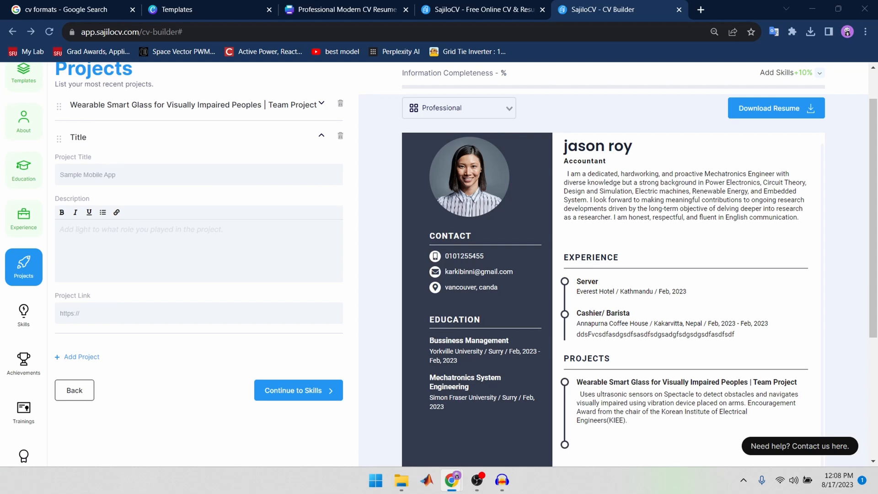
left_click(177, 178)
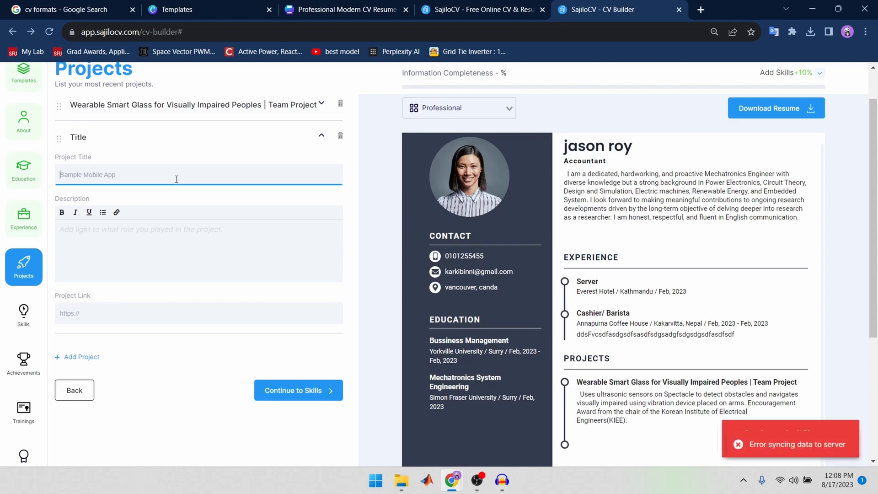
type("Self-Driving car using Raspberry Pi | Capstone Design 1, 3 credits, A+, 2nd Sem, 2021")
Step: Paste the copied text about Proteus schematics, OpenCV and TensorFlow into the self-driving car project's description and check it in the resume preview
left_click(162, 243)
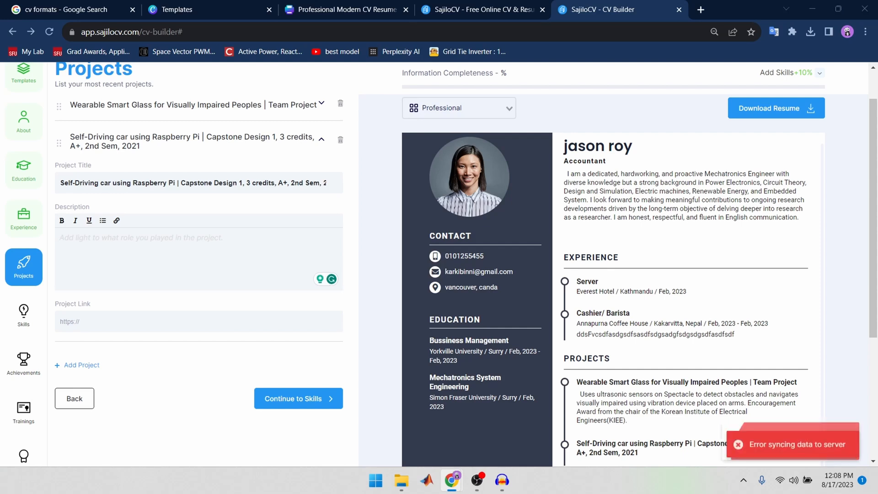
left_click(235, 238)
type("Performed schematics design in Proteus and used OpenCV, TensorFlow, and python packages to detect lane, collect data, and train, evaluate and implement machine learning model for self-driving car.")
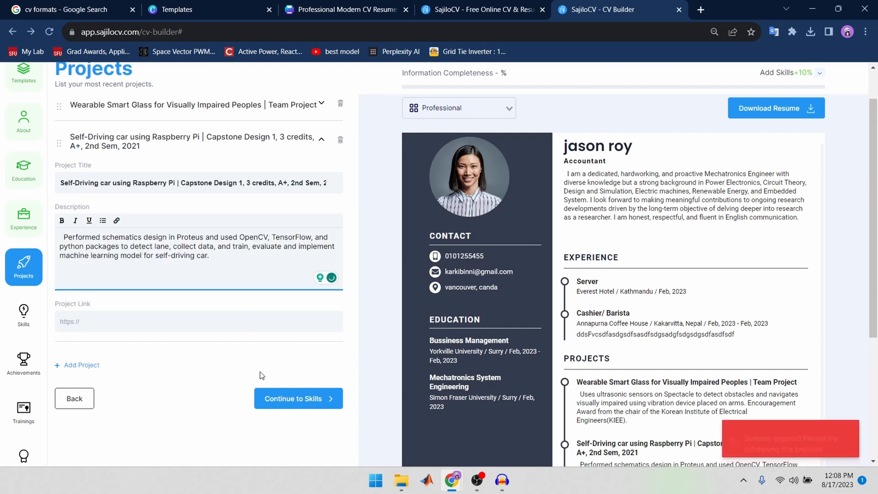
scroll(699, 332, "down", 4)
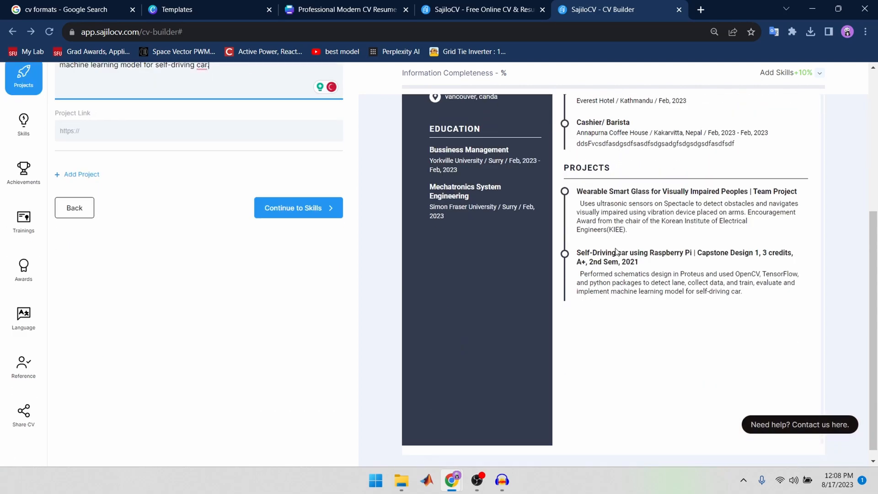
scroll(616, 252, "up", 5)
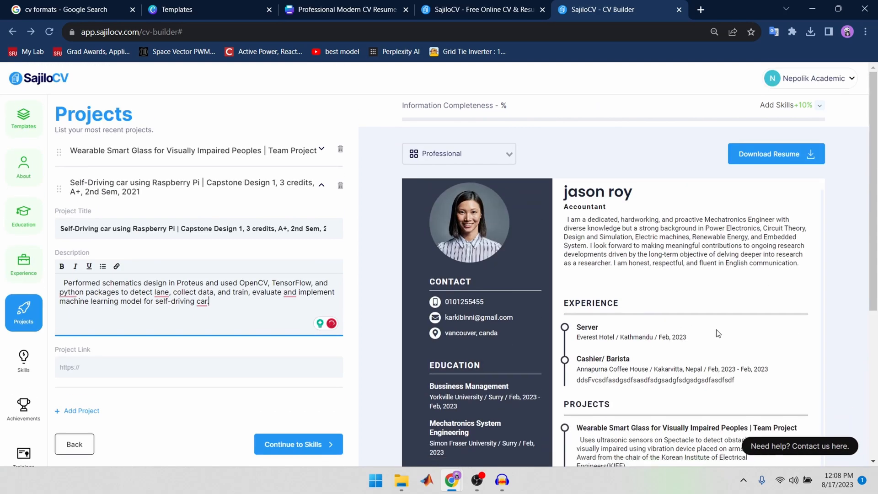
scroll(718, 333, "down", 4)
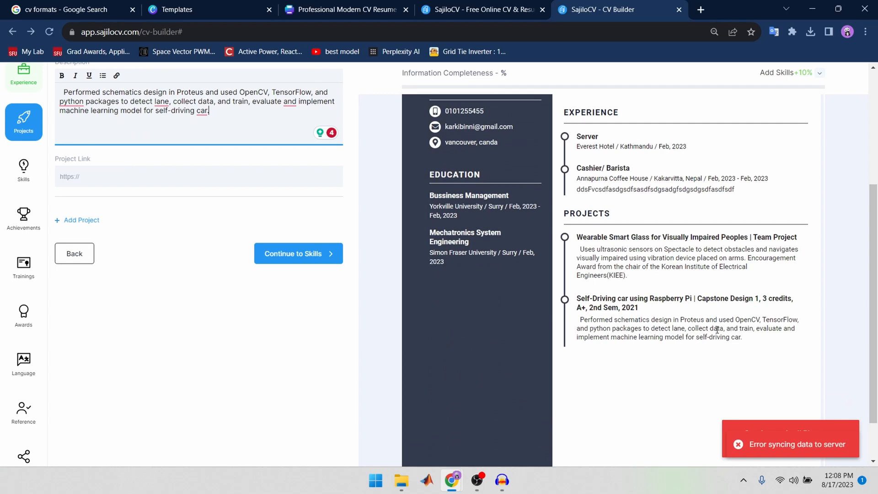
scroll(717, 329, "up", 4)
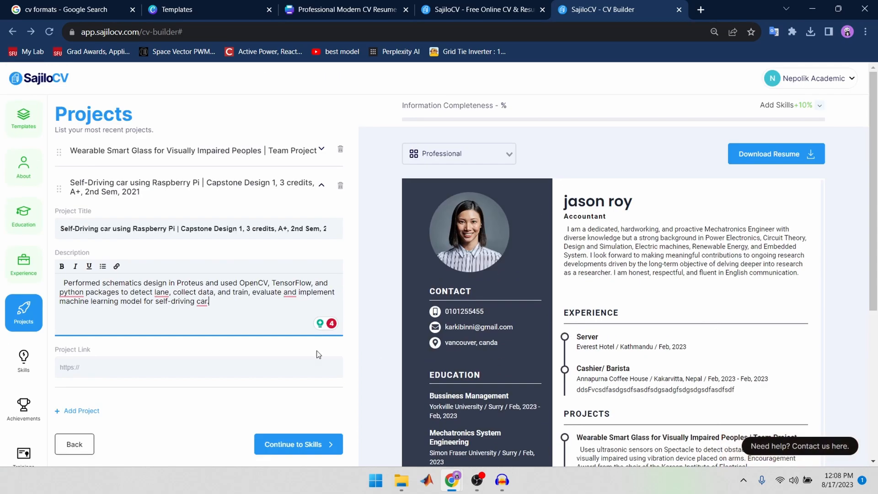
Step: Open the Skills section and enter "communication" as the first skill at Expert level
left_click(23, 359)
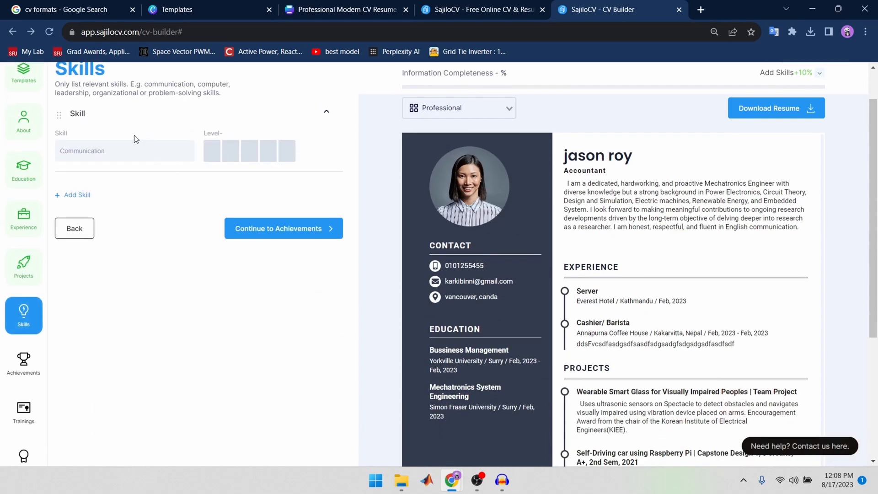
left_click(142, 150)
type("communication")
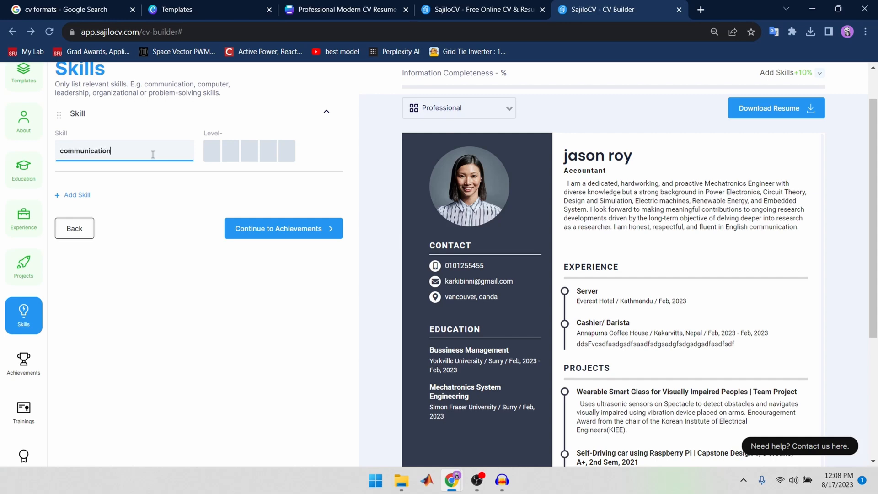
left_click(286, 153)
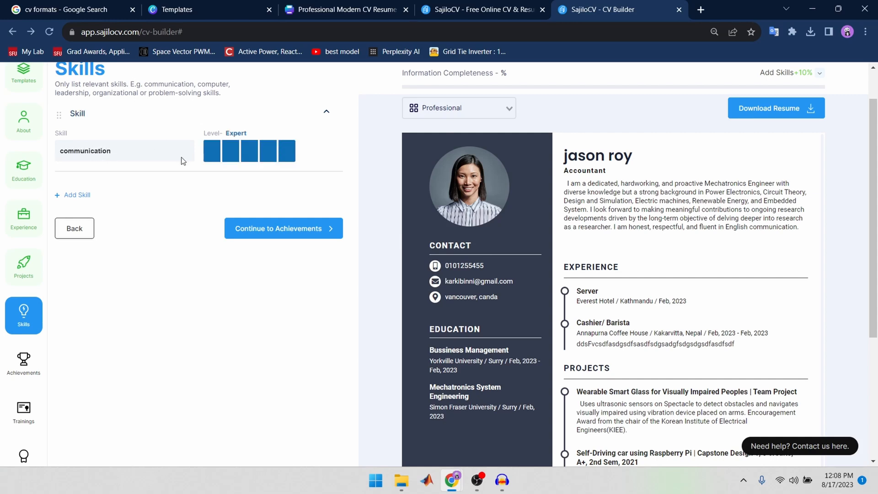
Step: Add a second skill, choosing the suggestion "Time-management, Public speaking, Research & analysis" for "Public speaking", at Expert level
left_click(77, 202)
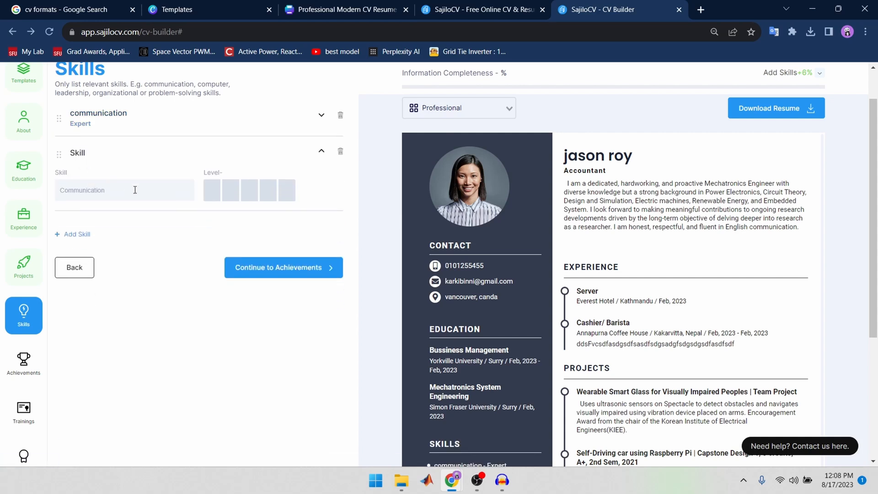
left_click(135, 189)
type("Pub")
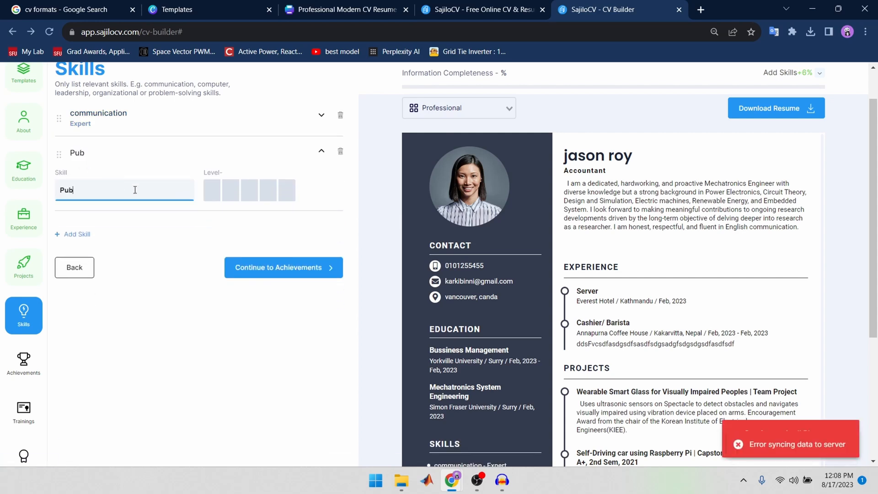
type("lic speaking")
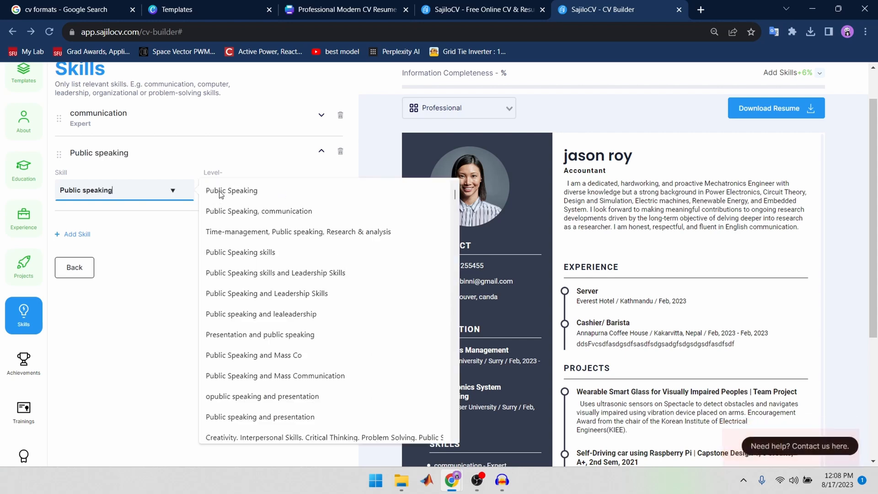
left_click(224, 231)
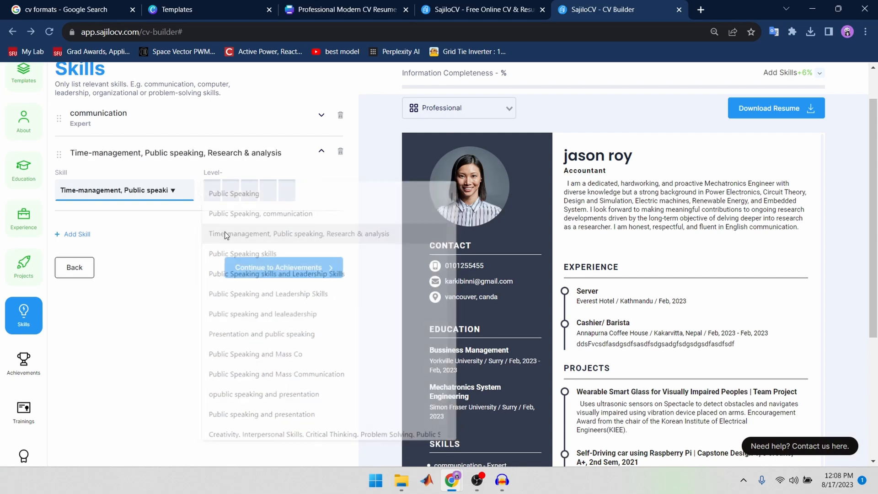
left_click(287, 196)
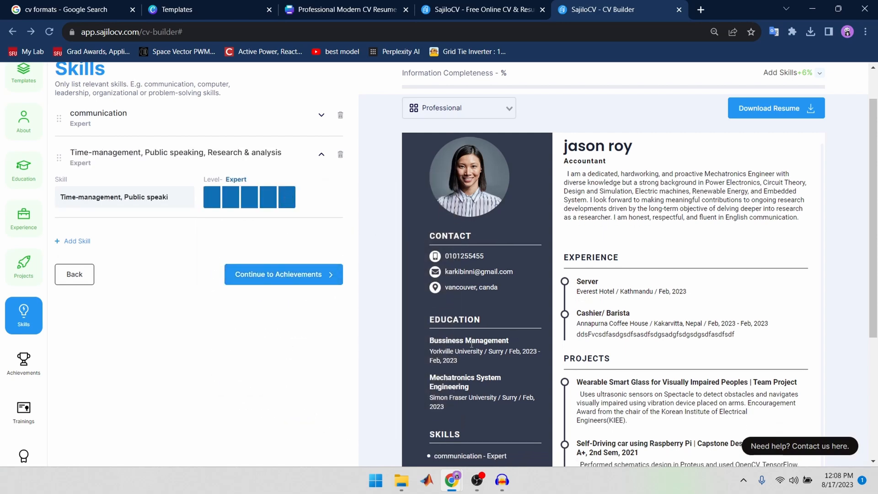
scroll(525, 361, "down", 4)
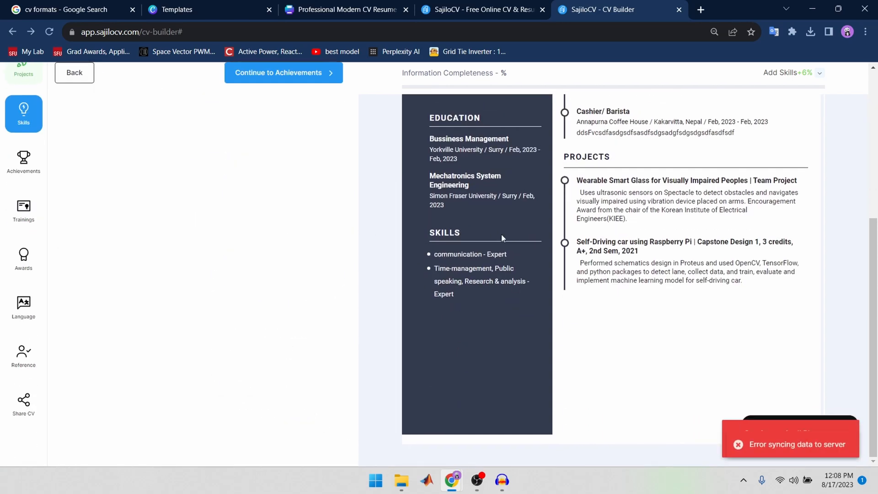
Step: Open the Achievements section and paste the title "Best Academic Award 2021" for the first achievement
left_click(23, 162)
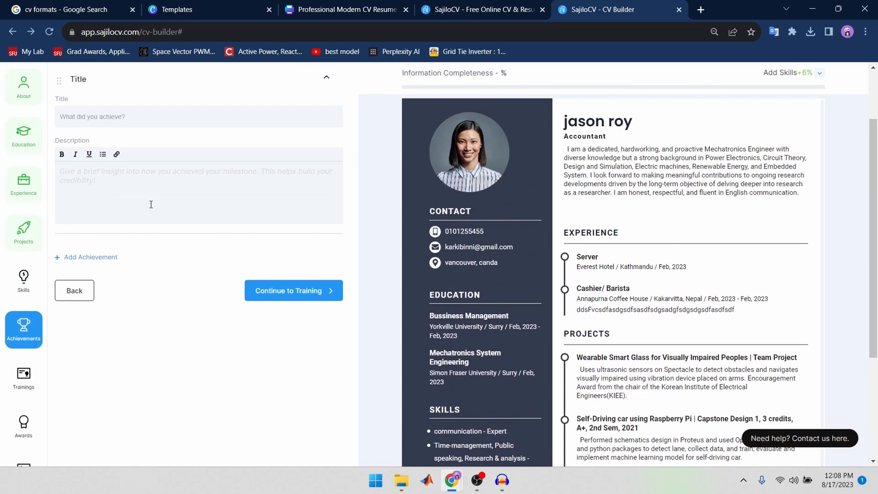
scroll(183, 233, "up", 1)
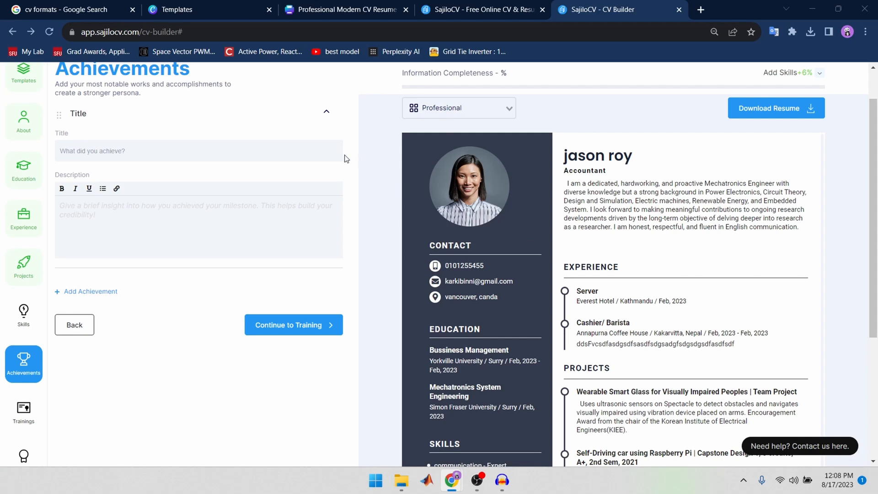
left_click(151, 141)
type("Best Academic Award 2021")
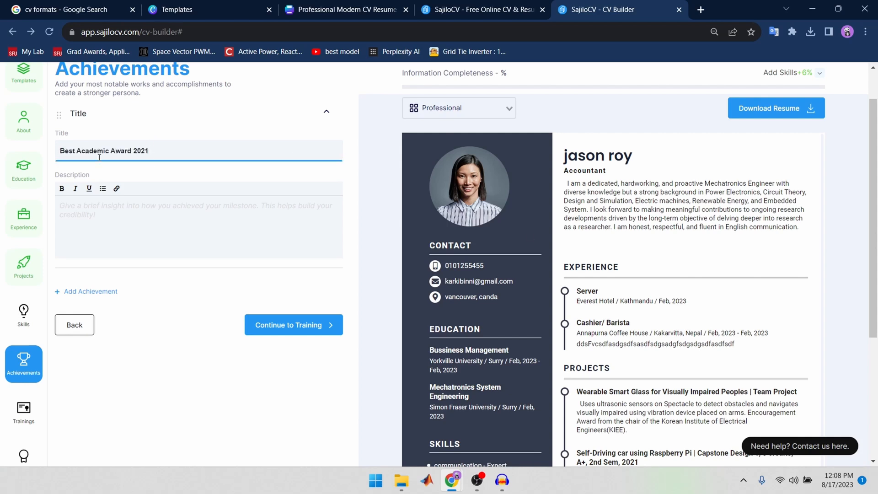
Step: Paste "Dean, School of Mechanical and Mechatronics Engineering / 2021", copied from the other window, as the academic award's description
key("alt+Tab")
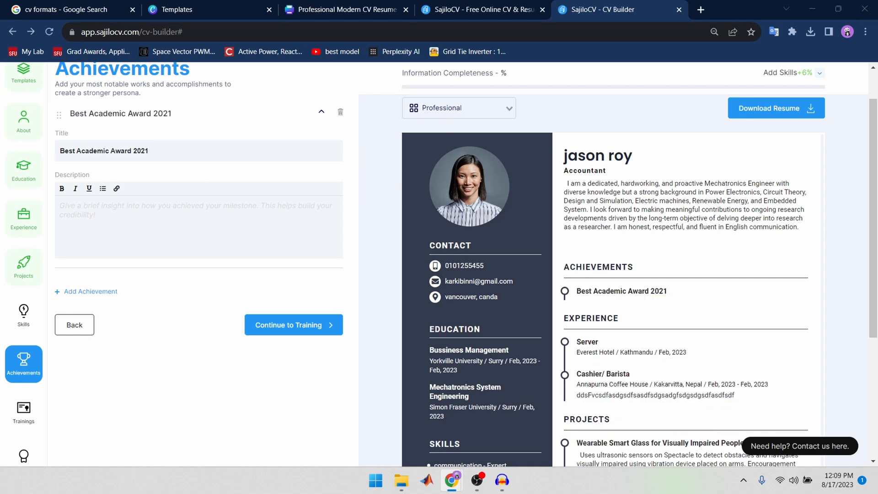
left_click(167, 209)
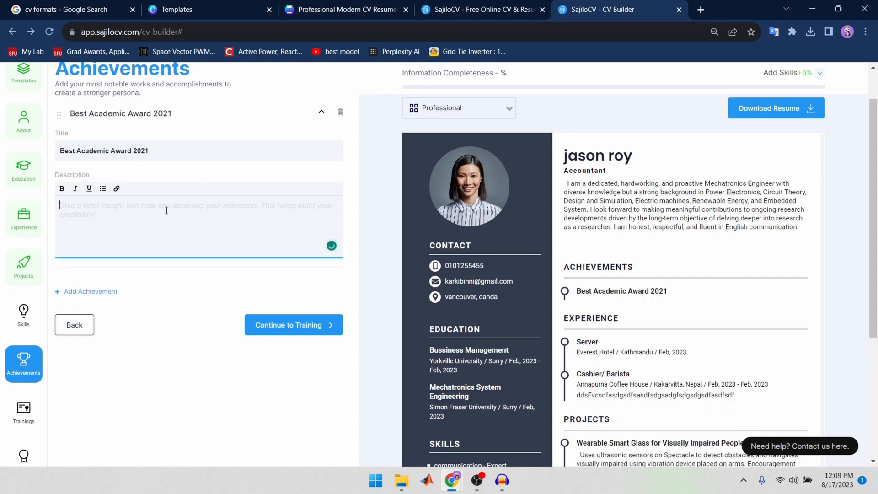
type("Dean, School of Mechanical and Mechatronics Engineering / 2021")
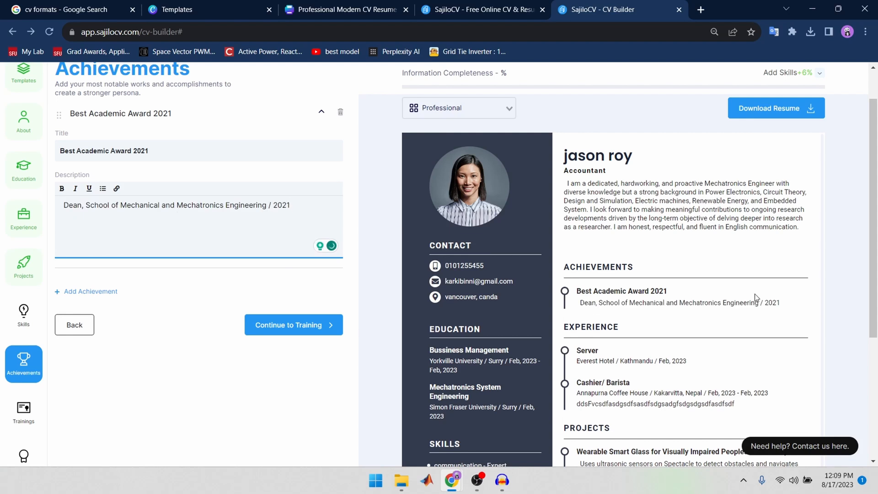
Step: Add a second achievement and paste the title "Best Project Award"
left_click(88, 295)
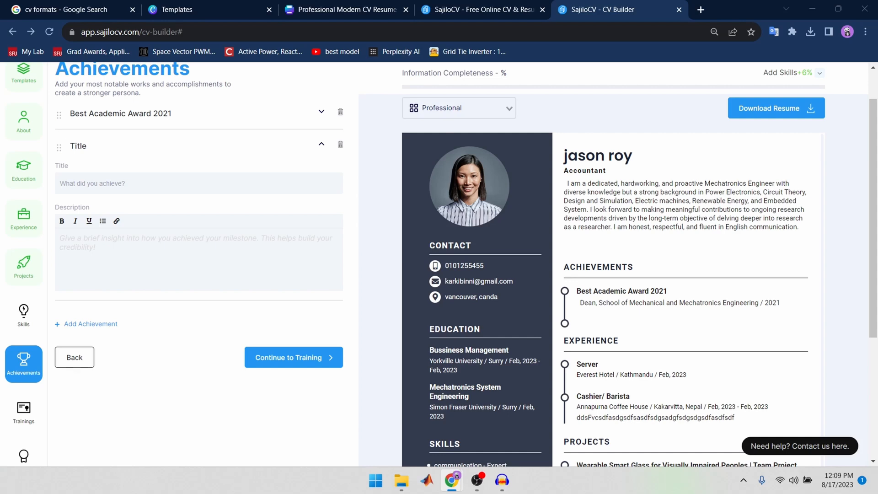
left_click(224, 253)
left_click(162, 189)
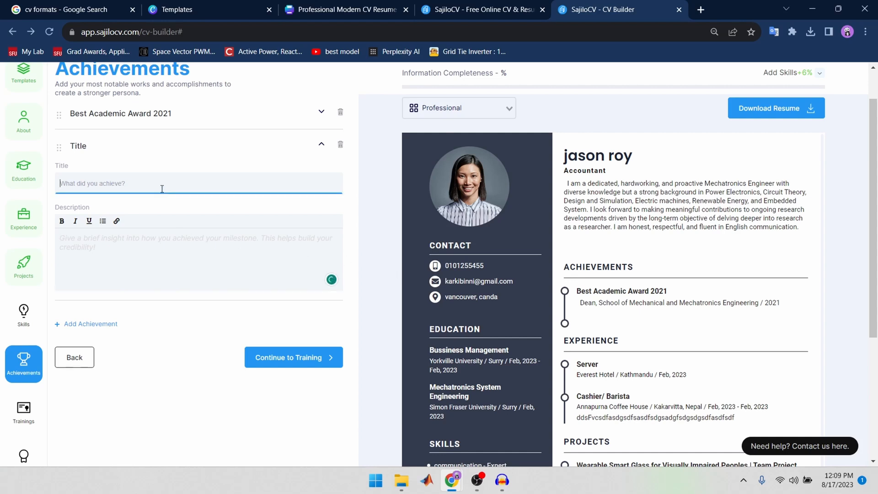
type("Best Project Award")
Step: Paste the text about the IoT-based Real-time Stock System, copied from the other window, into the Best Project Award description and review the resume preview
left_click(183, 243)
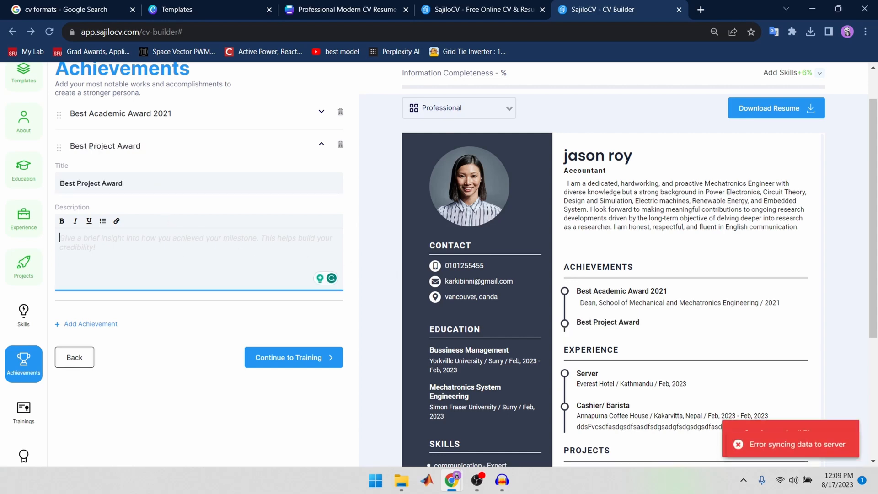
key("alt+Tab")
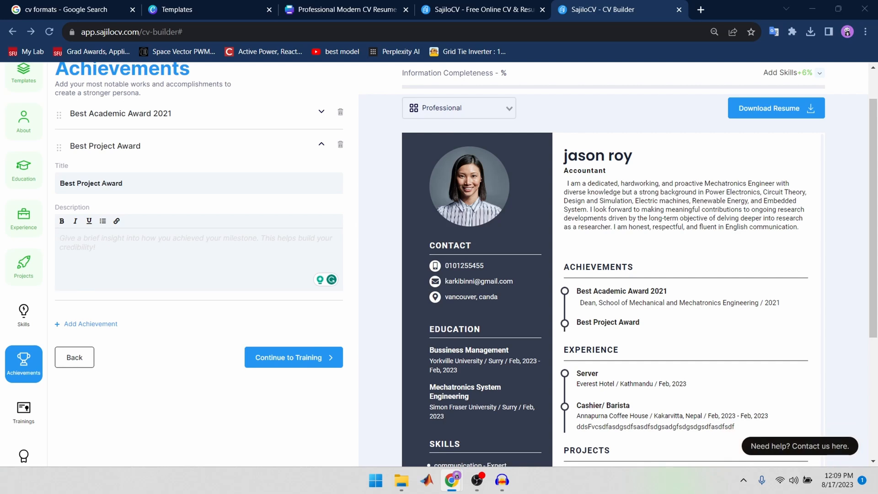
left_click(224, 242)
type("My project, Real-time Stock System Based on IoT, was awarded for its creative design and problem-solving approach. It notifies the shelf-filler to fill the product on shelves and tracks sell cycle.")
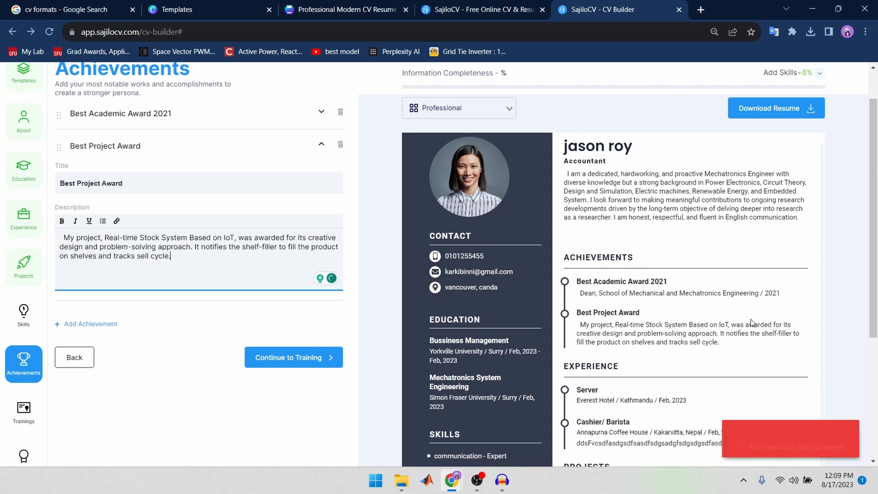
scroll(747, 315, "down", 4)
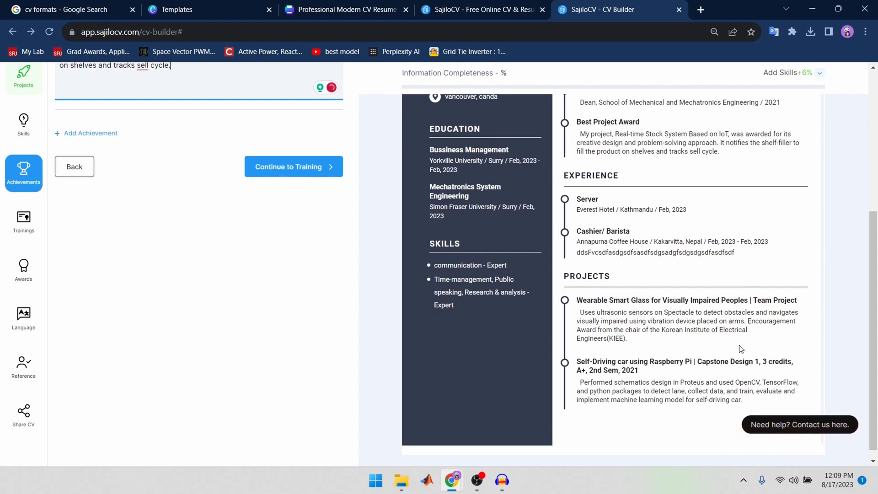
scroll(730, 353, "up", 1)
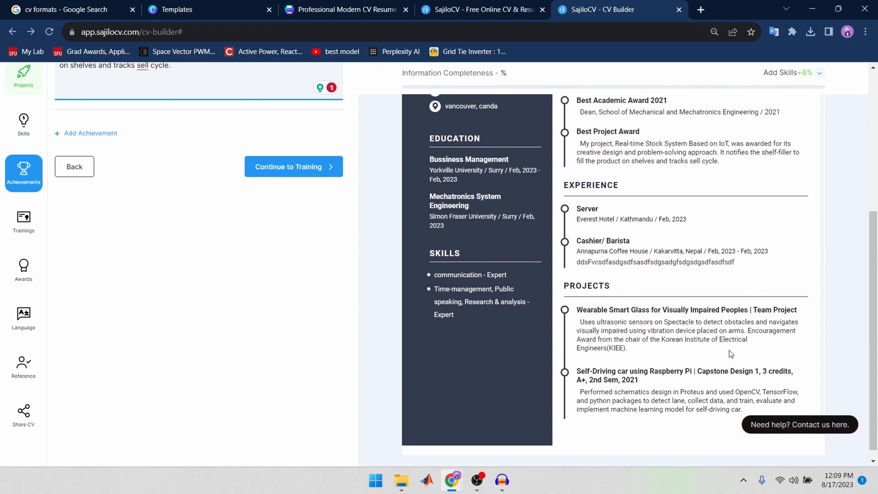
scroll(707, 323, "up", 5)
scroll(707, 323, "up", 1)
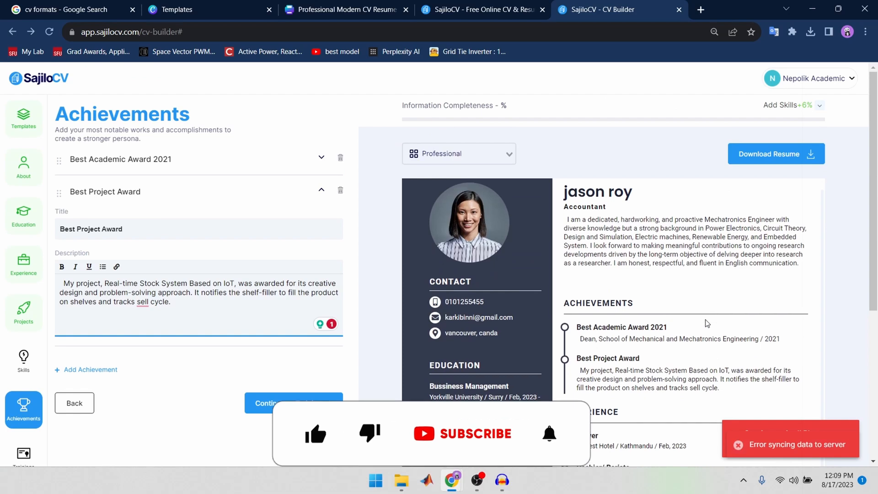
scroll(24, 366, "down", 4)
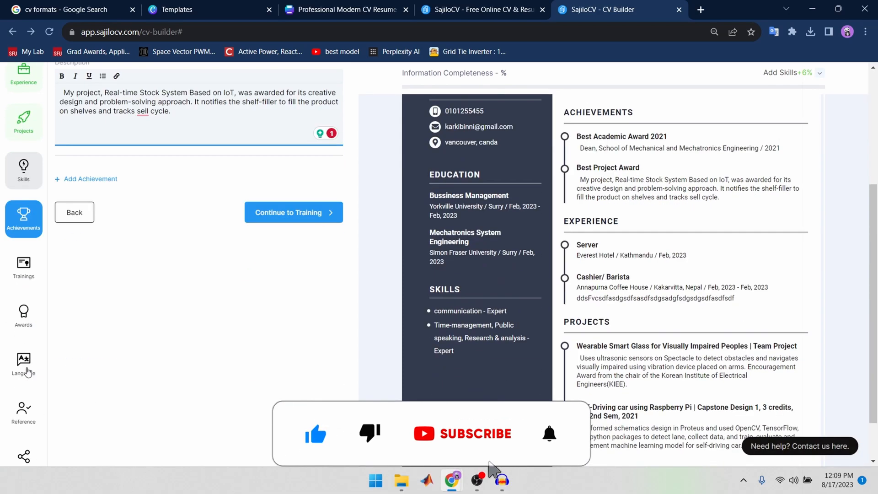
Step: Open the Training/Certification section and look over its blank entry form
left_click(23, 265)
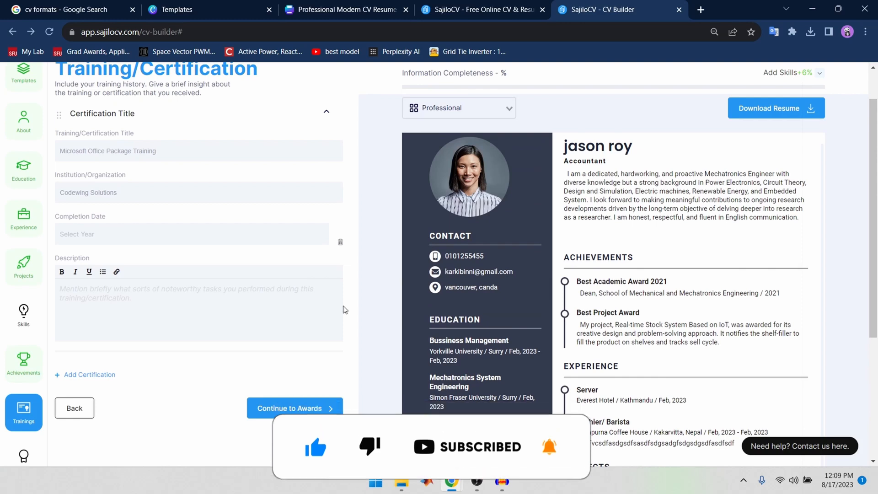
scroll(186, 274, "up", 1)
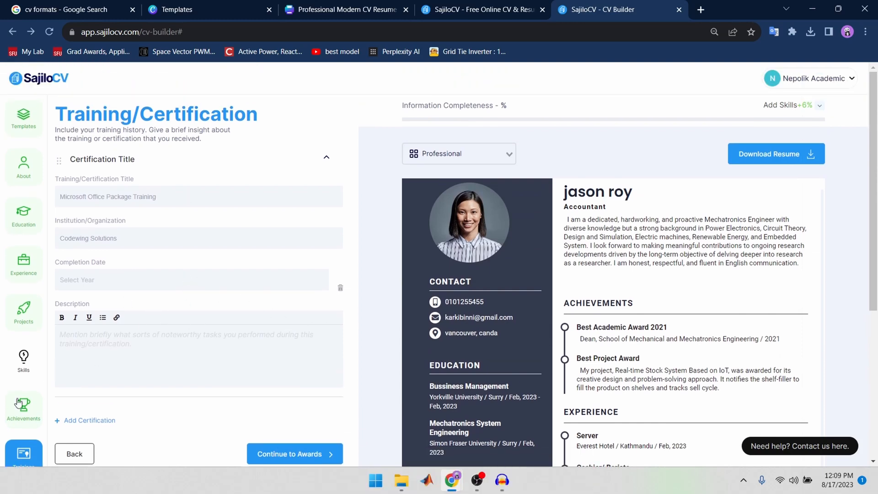
scroll(115, 297, "down", 4)
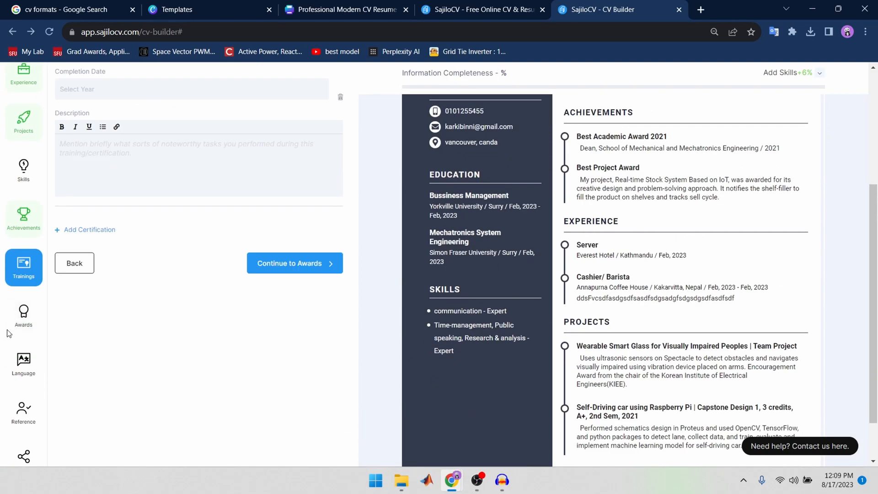
Step: Look at the Awards section, then open the Language section and enter Hindi at the Expert level
left_click(23, 330)
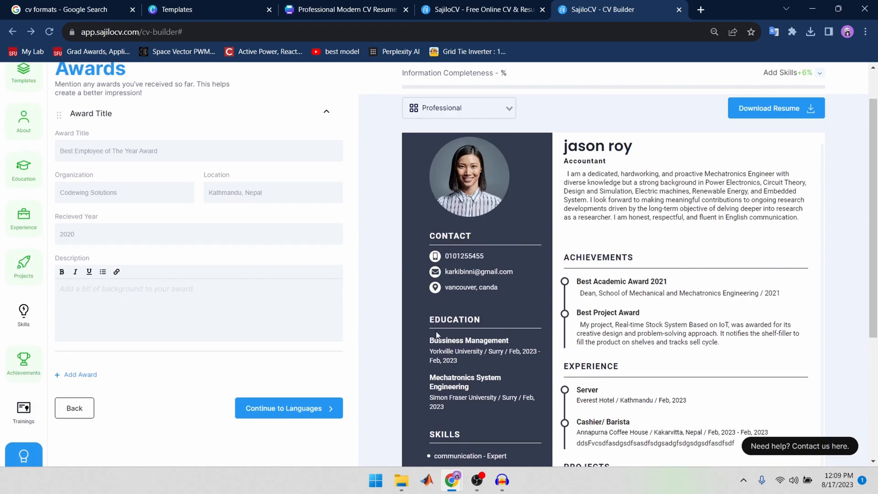
scroll(172, 348, "down", 4)
left_click(30, 318)
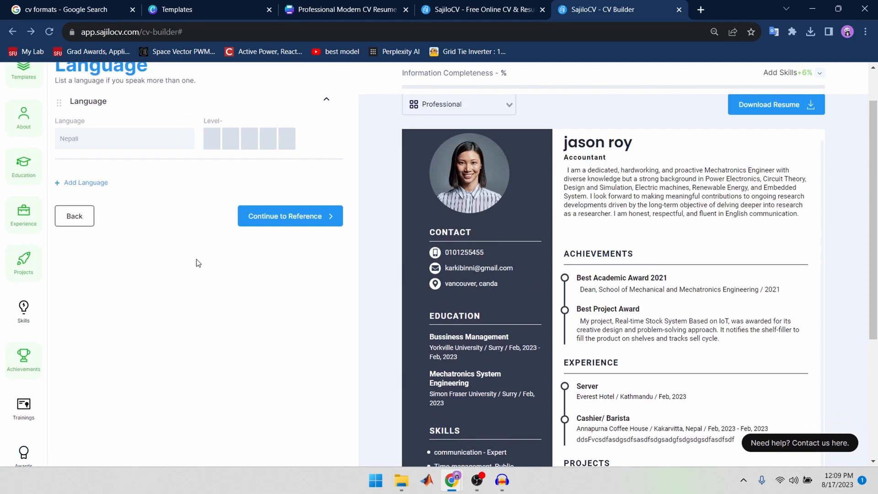
left_click(136, 136)
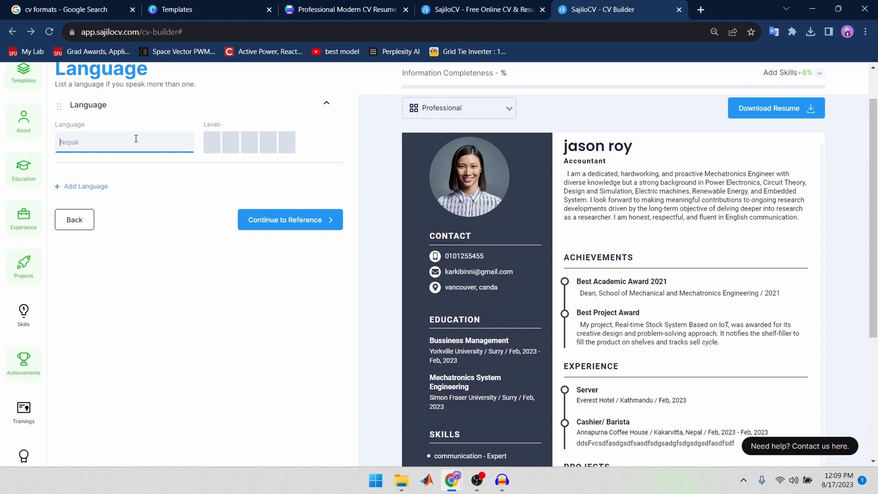
type("Hindi")
left_click(287, 142)
Step: Add a second language entry, choose the suggestion "English," and rate it Expert
left_click(57, 187)
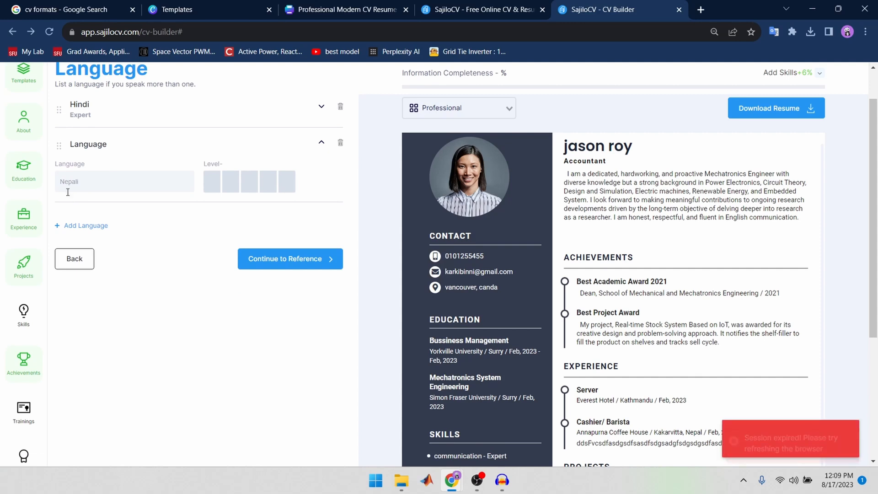
left_click(68, 187)
type("Engl")
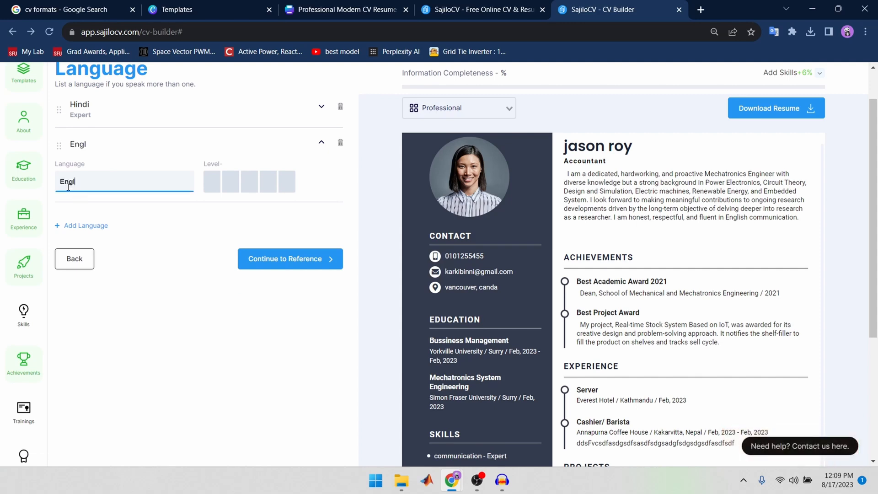
type("ish")
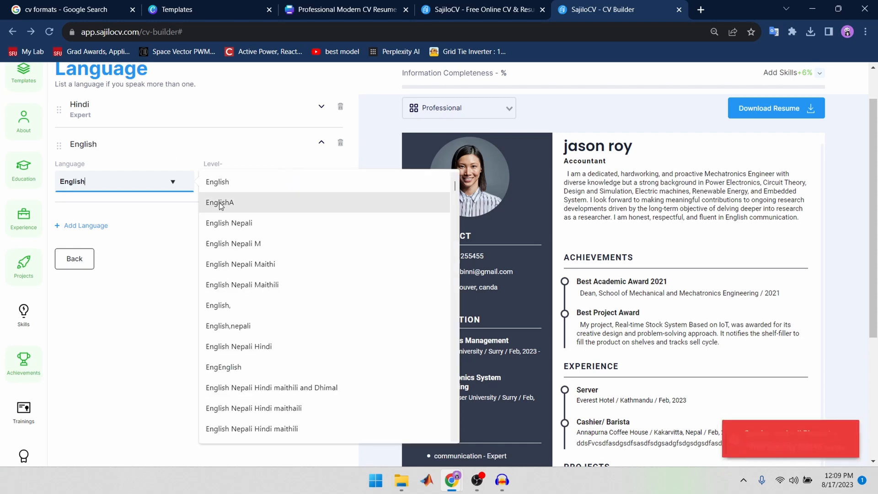
left_click(227, 305)
left_click(286, 194)
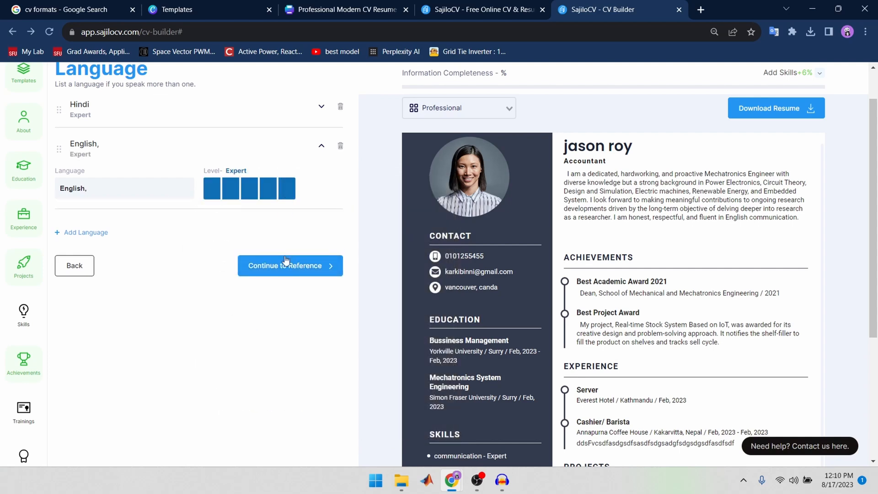
Step: Review the full resume preview, including its Language, Skills, Experience and Projects sections
scroll(517, 354, "down", 4)
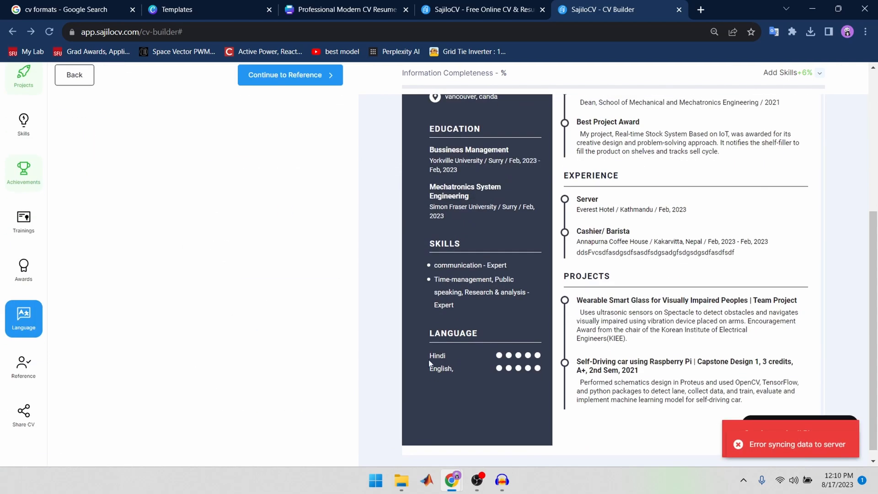
scroll(634, 339, "down", 1)
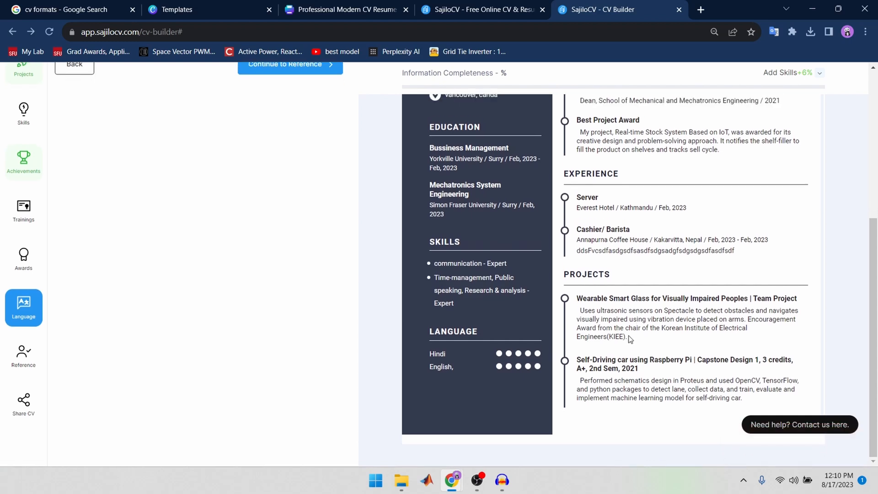
scroll(633, 339, "up", 5)
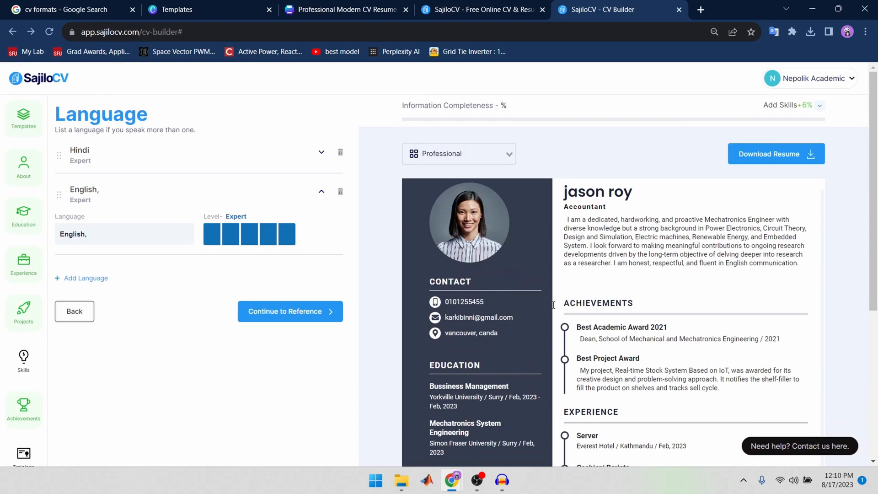
scroll(162, 396, "down", 4)
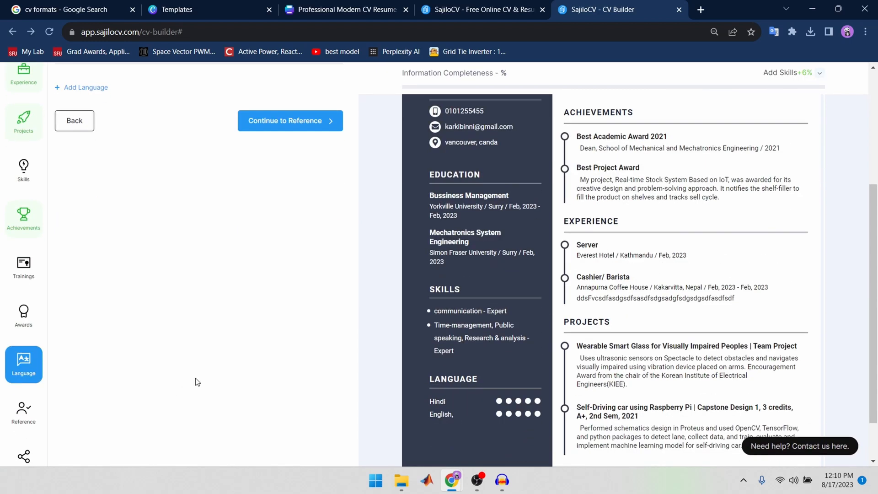
scroll(384, 331, "up", 5)
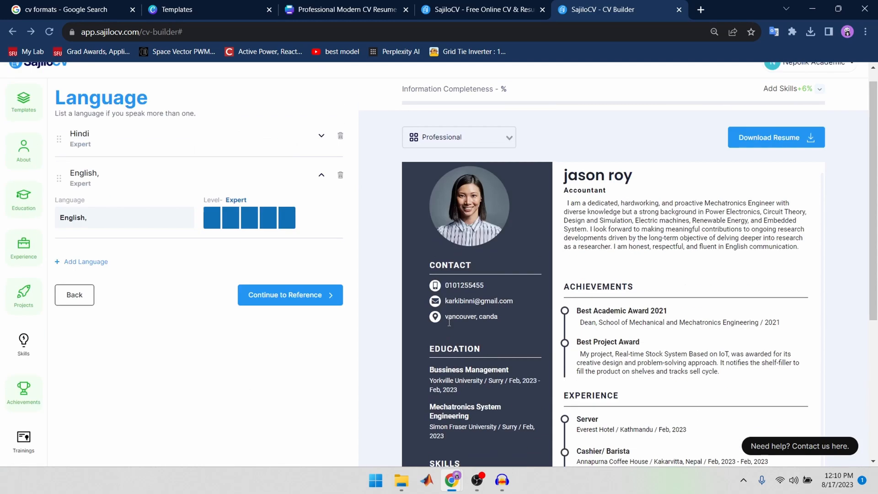
Step: Switch the resume template to Professional 2 and look through the whole preview
left_click(510, 151)
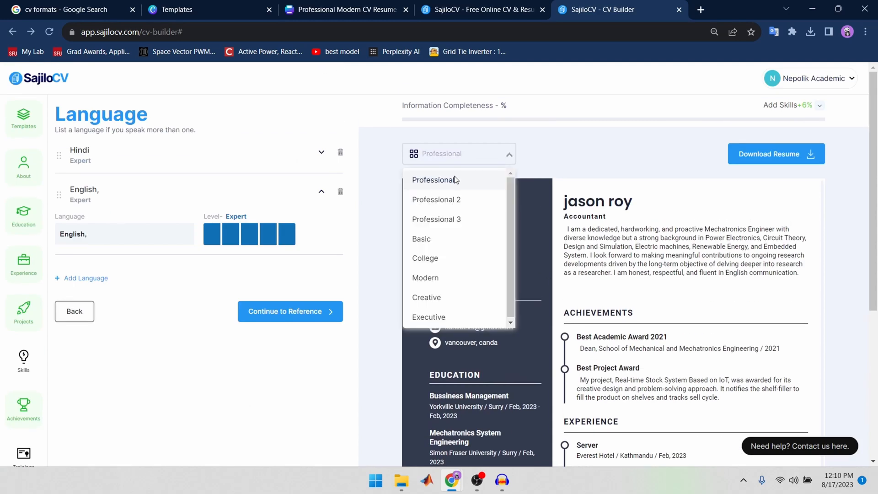
left_click(433, 200)
scroll(737, 306, "down", 3)
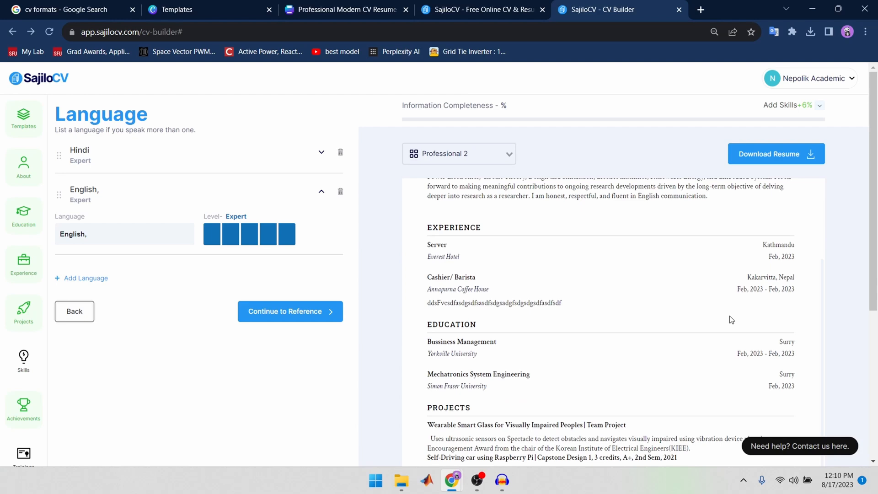
scroll(730, 318, "down", 5)
scroll(660, 384, "up", 10)
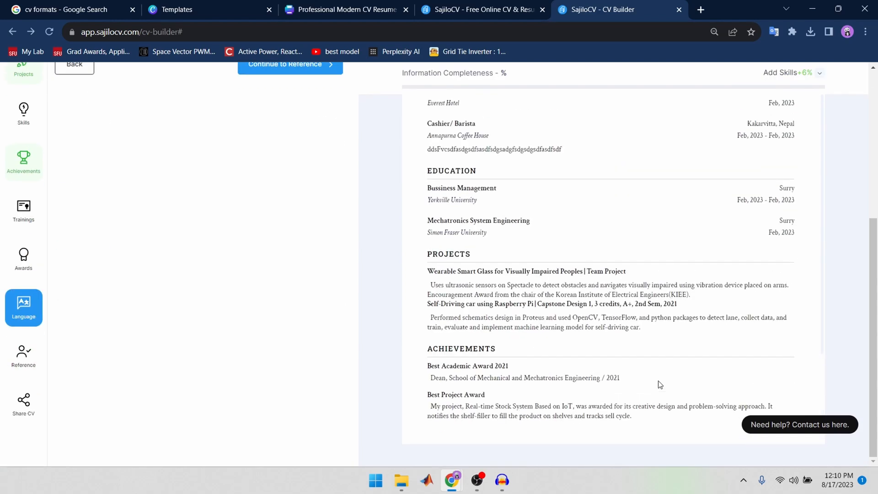
Step: Apply the Professional 3 template to the resume and check how its sections are laid out
left_click(510, 155)
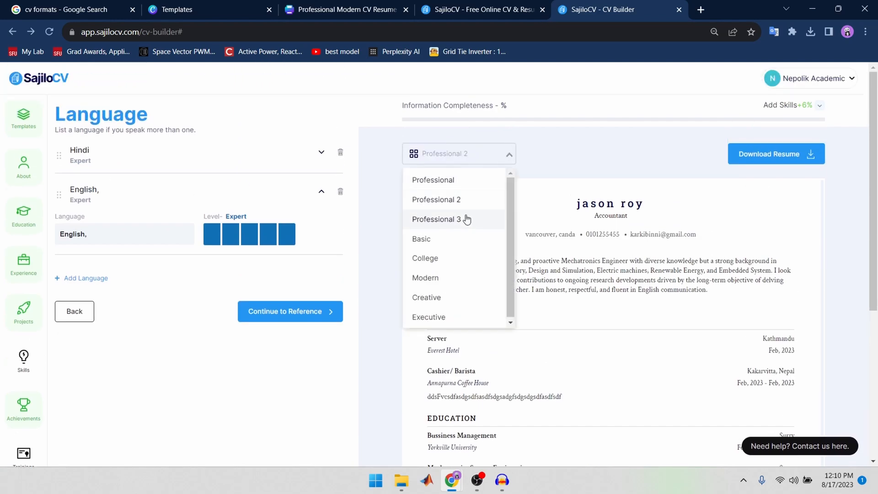
left_click(466, 218)
scroll(672, 342, "down", 5)
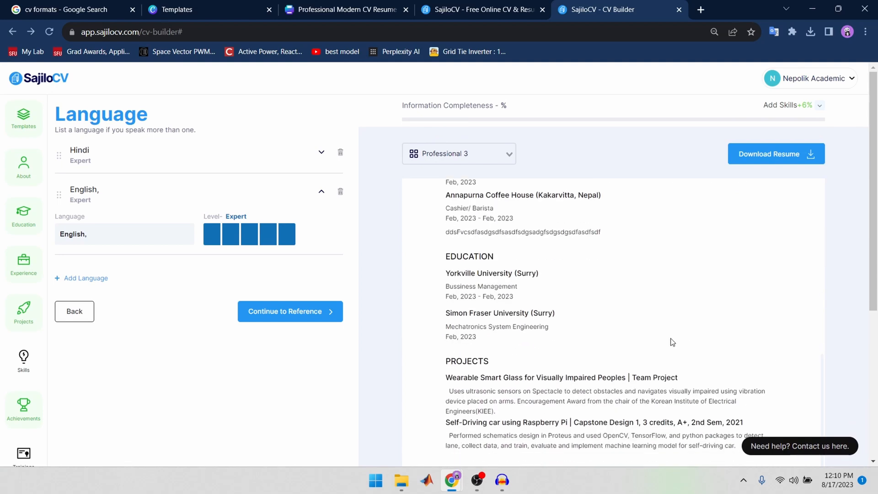
scroll(675, 354, "up", 5)
Step: Change the resume template to Basic and review its two-column preview
left_click(508, 154)
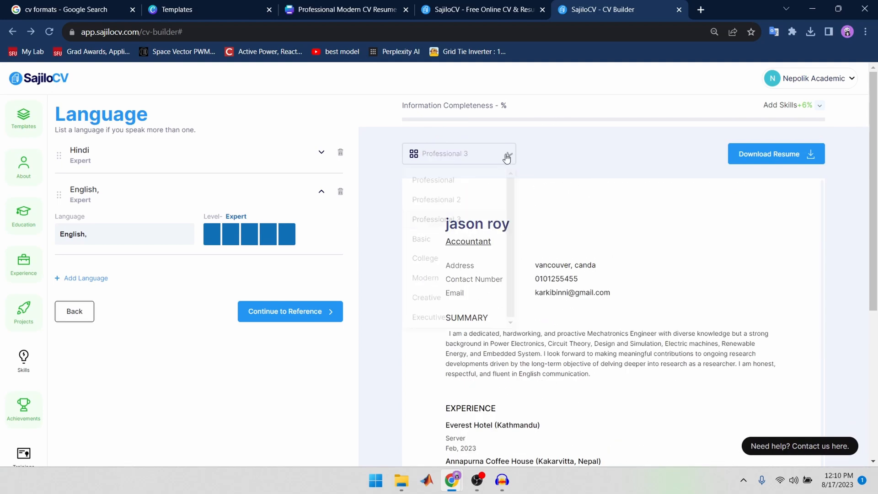
left_click(462, 235)
scroll(618, 287, "down", 2)
scroll(617, 287, "down", 8)
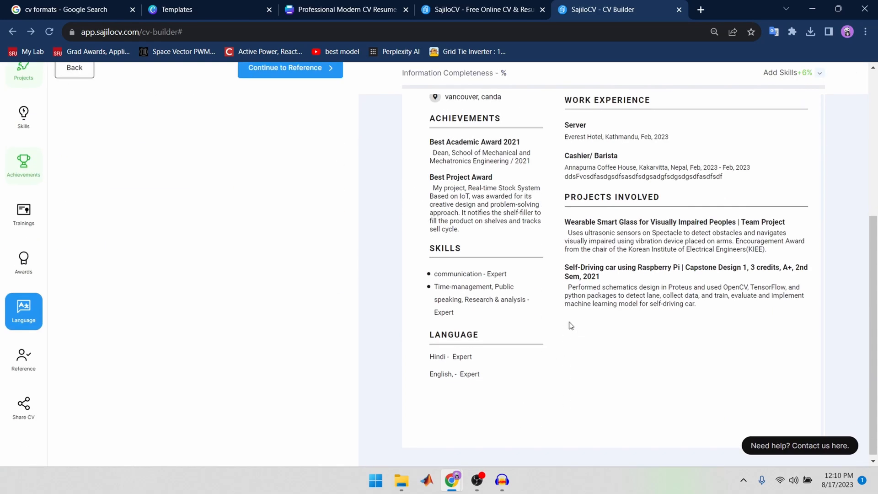
scroll(541, 213, "up", 10)
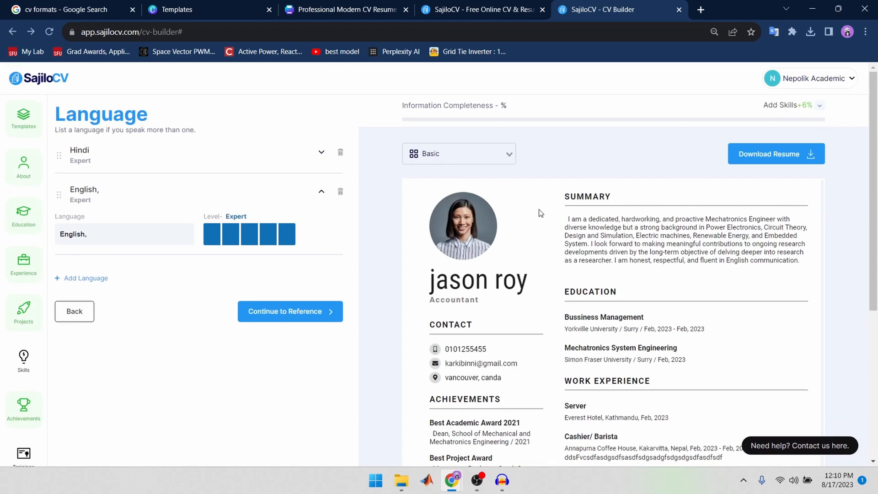
Step: Set the resume template to College and examine the resulting preview
left_click(496, 153)
left_click(451, 259)
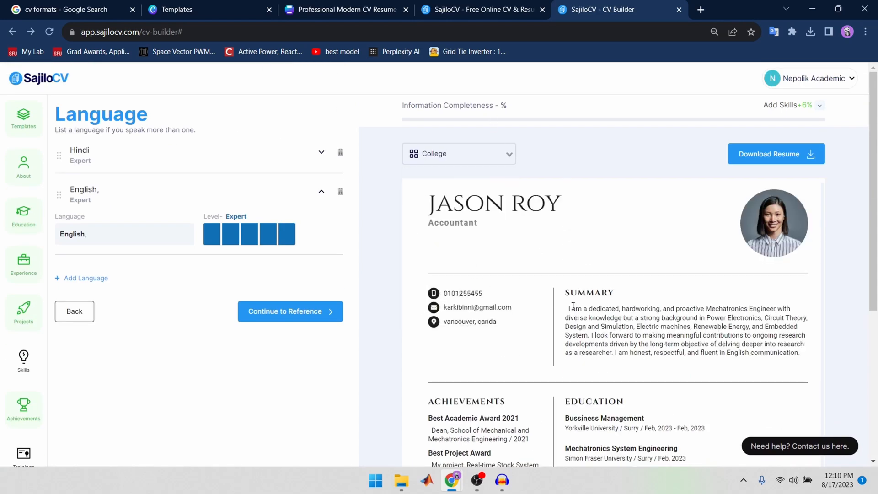
scroll(544, 301, "down", 10)
scroll(552, 301, "up", 10)
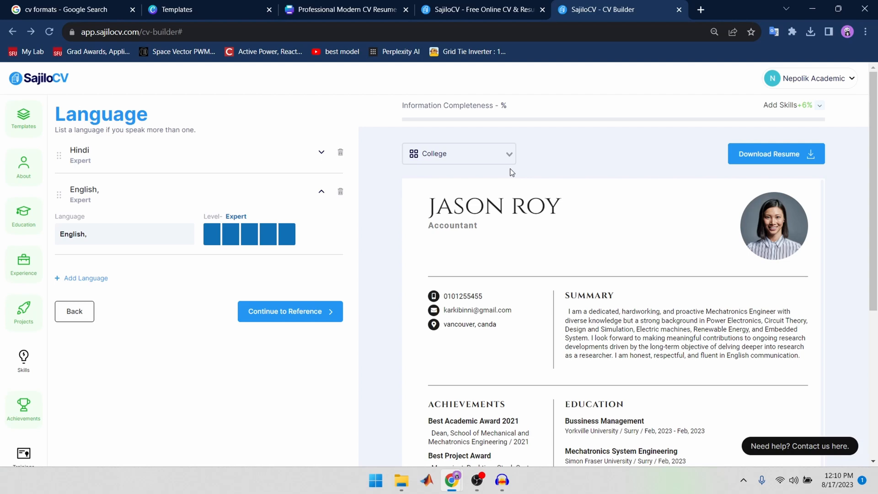
Step: Open the Reference section and look over its blank form, dismissing the autofill suggestion for the first name
scroll(21, 421, "down", 4)
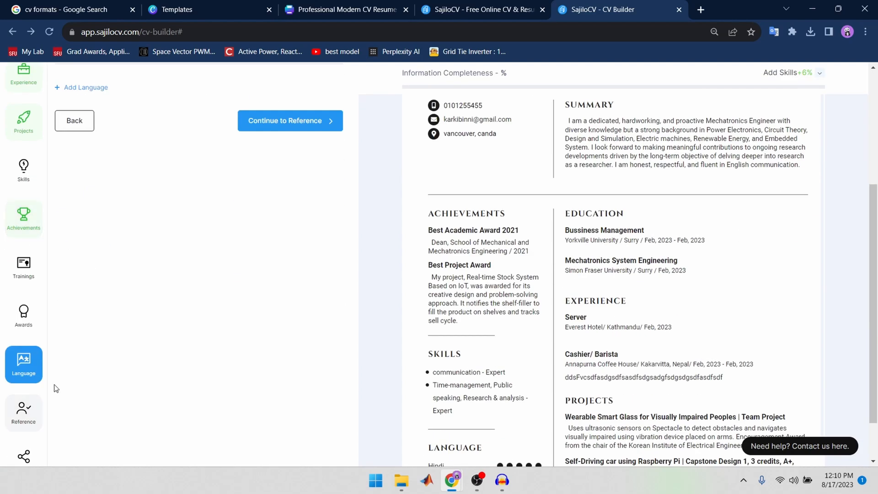
left_click(22, 414)
scroll(115, 387, "up", 4)
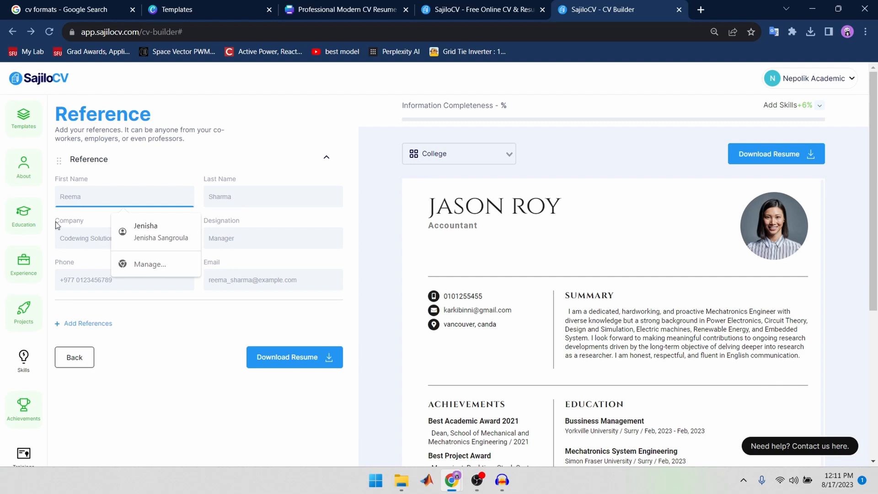
left_click(145, 341)
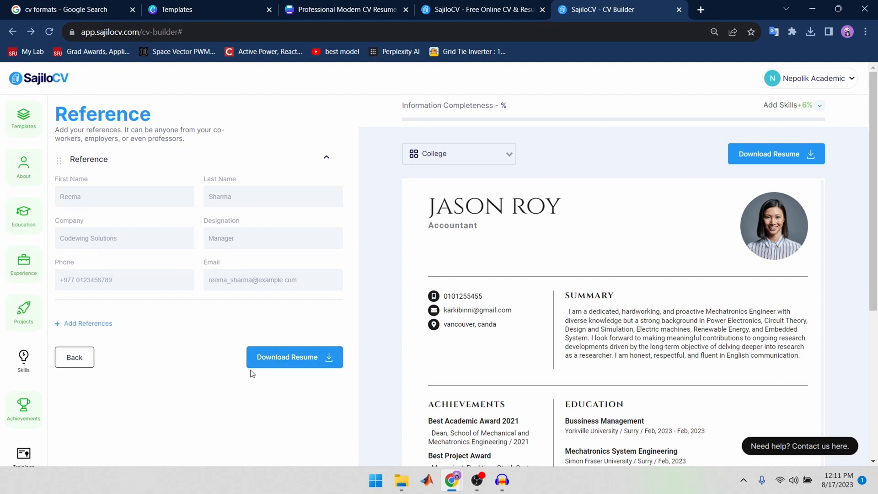
Step: Review the College-style resume preview and try to download the resume
scroll(667, 386, "down", 1)
scroll(672, 354, "down", 5)
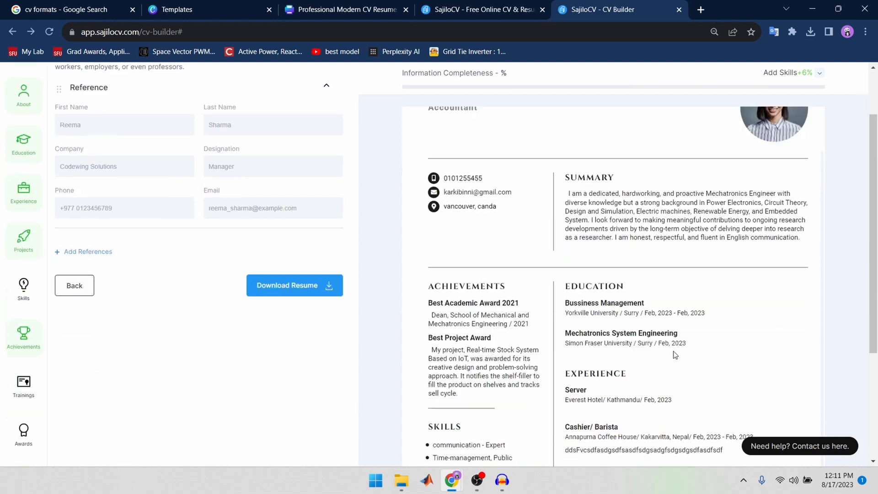
scroll(672, 355, "up", 6)
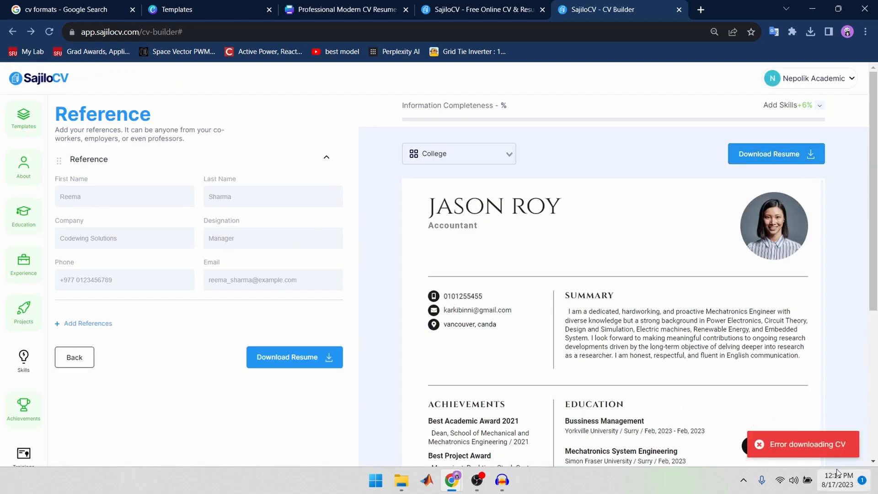
scroll(723, 253, "down", 1)
scroll(718, 254, "up", 1)
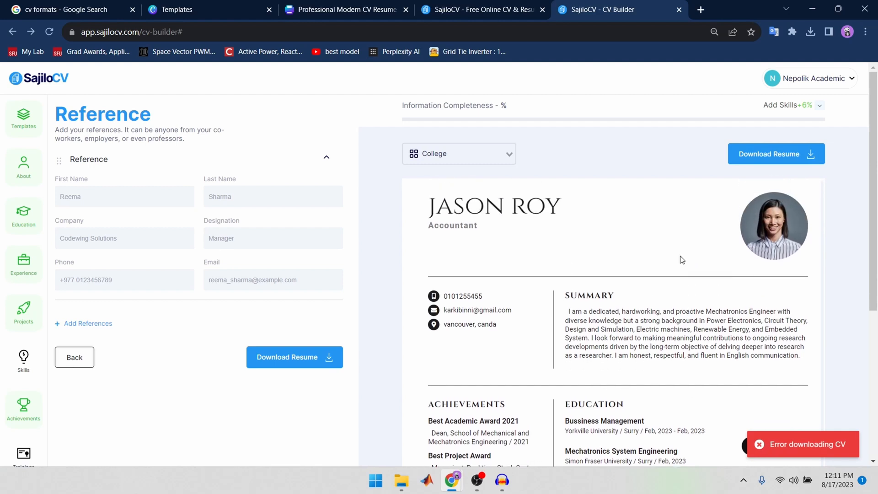
Step: Switch to File Explorer, go to the Downloads folder and open the Black White Minimalist CV Resume image
left_click(402, 480)
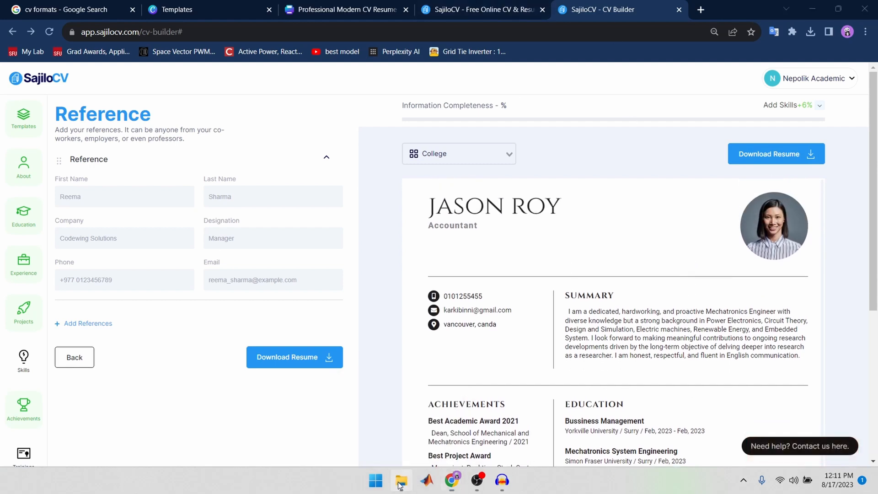
left_click(46, 145)
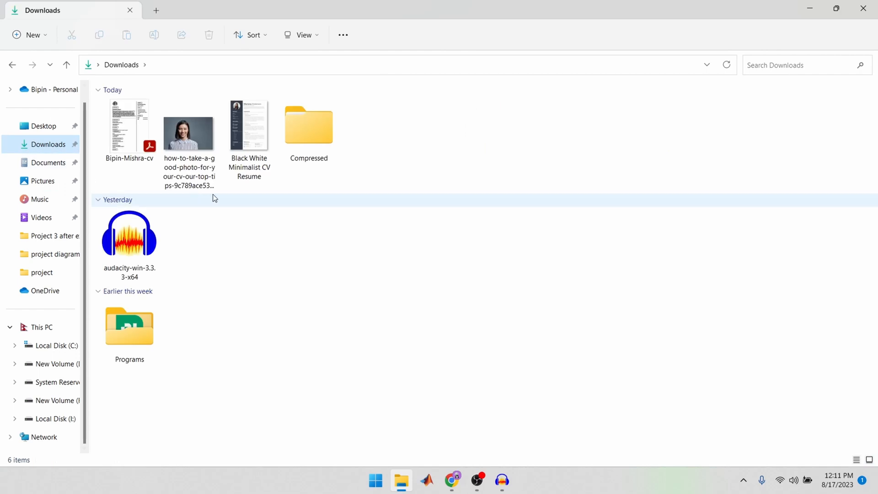
double_click(254, 134)
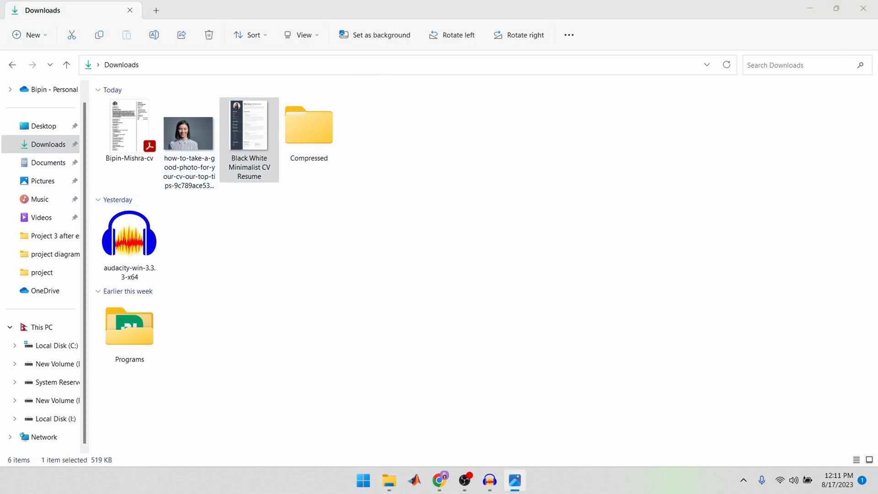
Step: Open the downloaded CV PDF from Downloads, read through its sections, and return to the CV builder
double_click(110, 125)
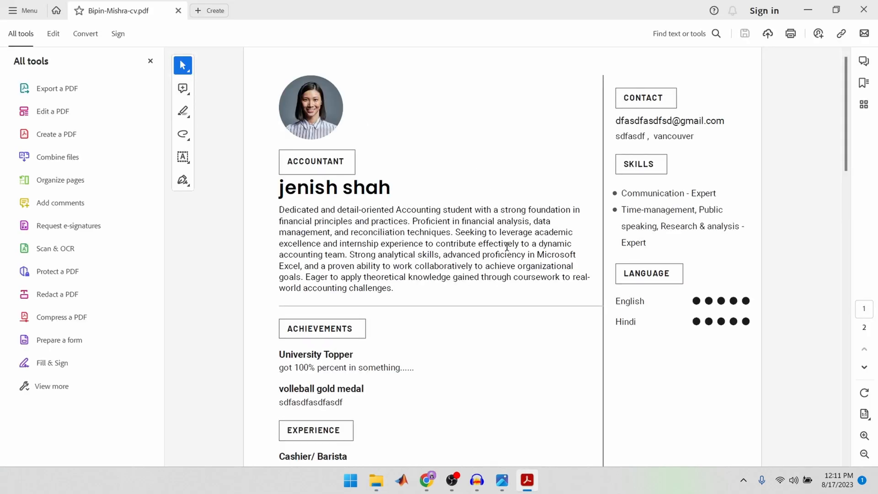
scroll(507, 246, "down", 6)
scroll(506, 257, "up", 7)
scroll(506, 257, "down", 6)
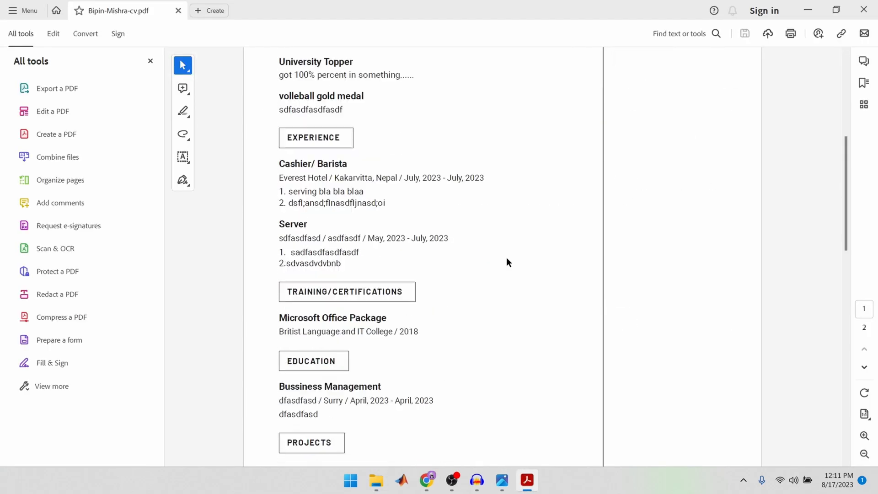
scroll(506, 262, "down", 5)
scroll(505, 264, "up", 10)
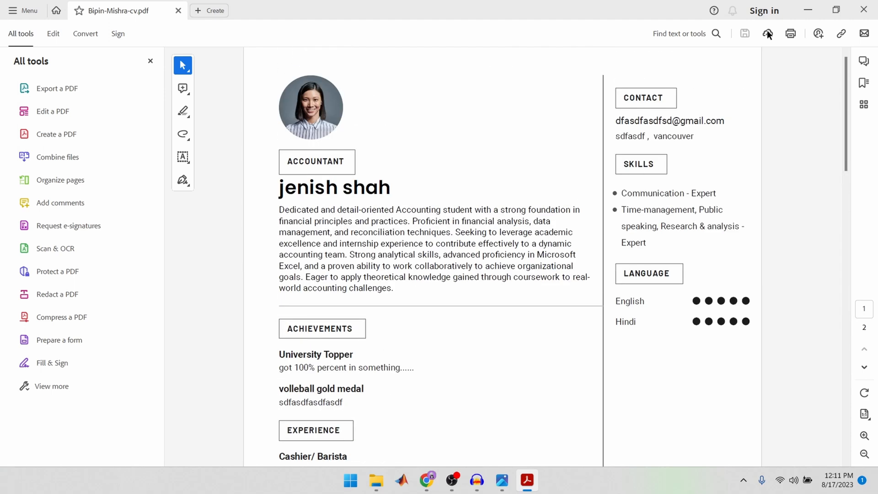
left_click(807, 11)
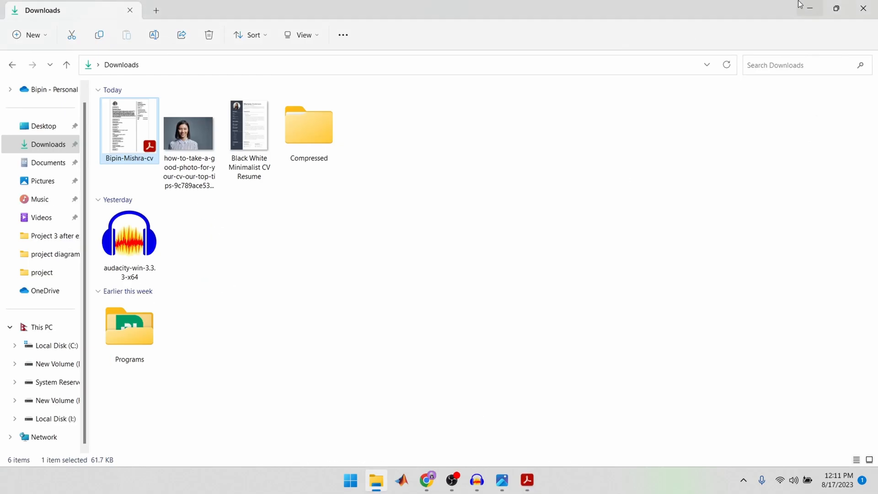
left_click(809, 8)
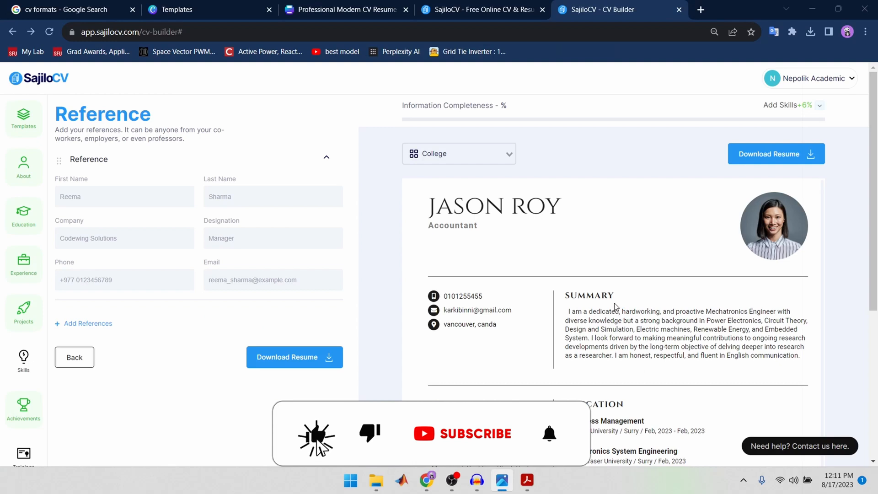